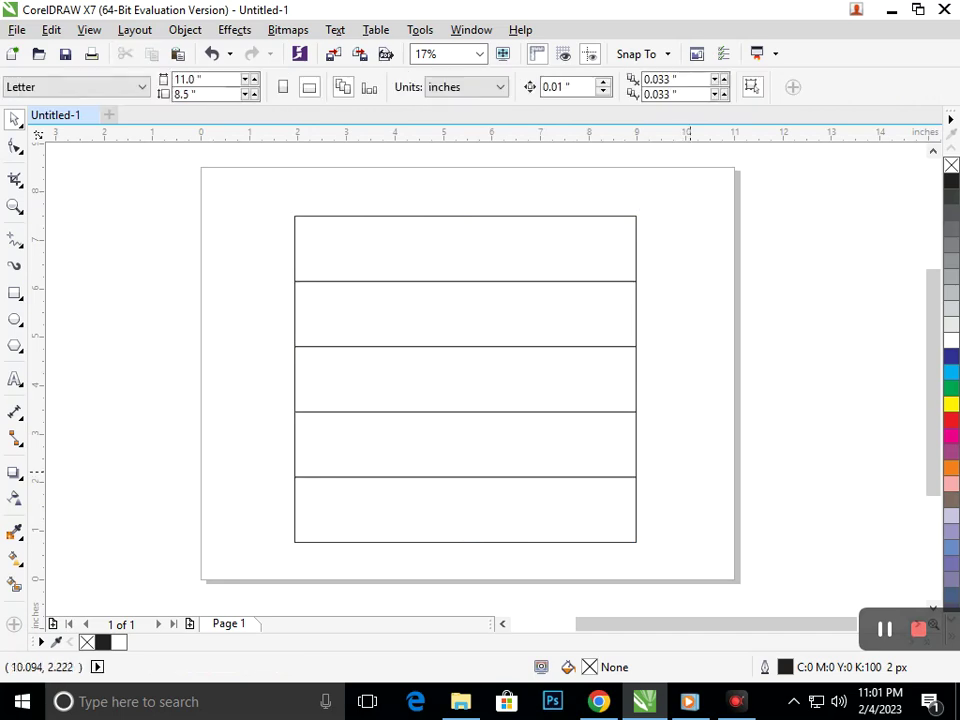
Draw a circle about 4.04 inches across spanning the top three rows, with a concentric 1.346-inch circle in the second row.
{"action": "left_click", "coordinate": [20, 324]}
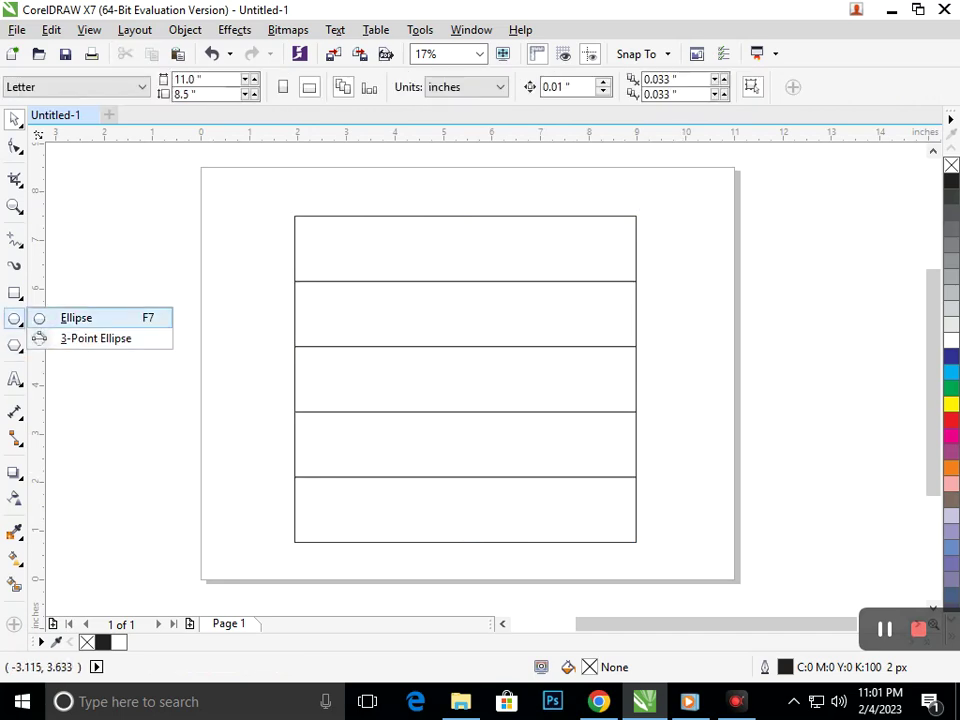
{"action": "left_click", "coordinate": [65, 319]}
{"action": "left_click_drag", "start_coordinate": [294, 216], "coordinate": [492, 377]}
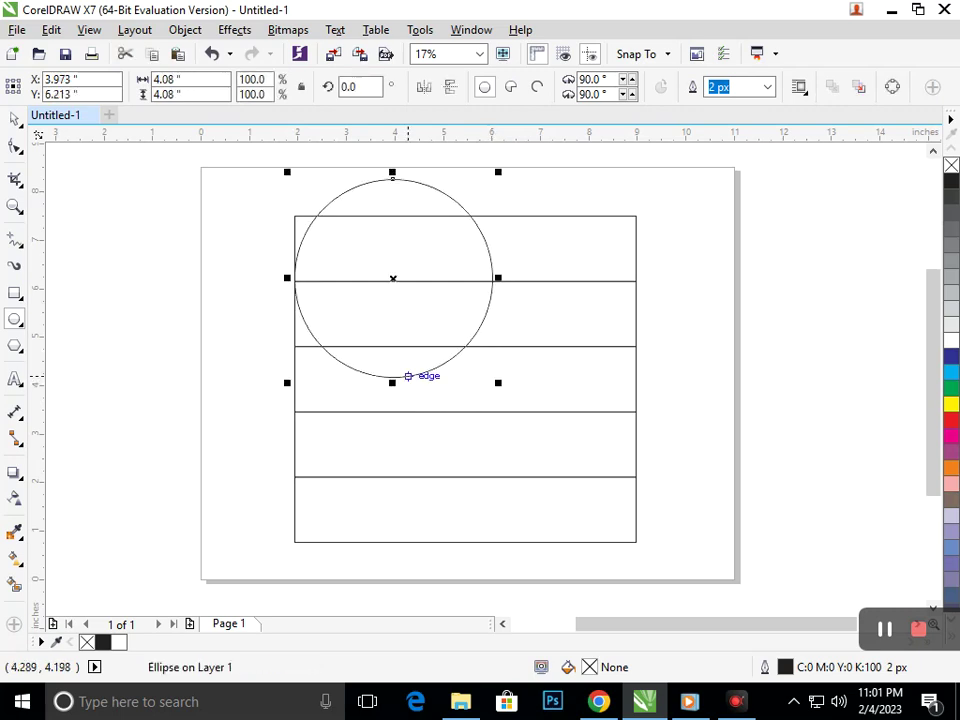
{"action": "key", "text": "ctrl+z"}
{"action": "left_click_drag", "start_coordinate": [295, 215], "coordinate": [428, 346]}
{"action": "left_click", "coordinate": [14, 118]}
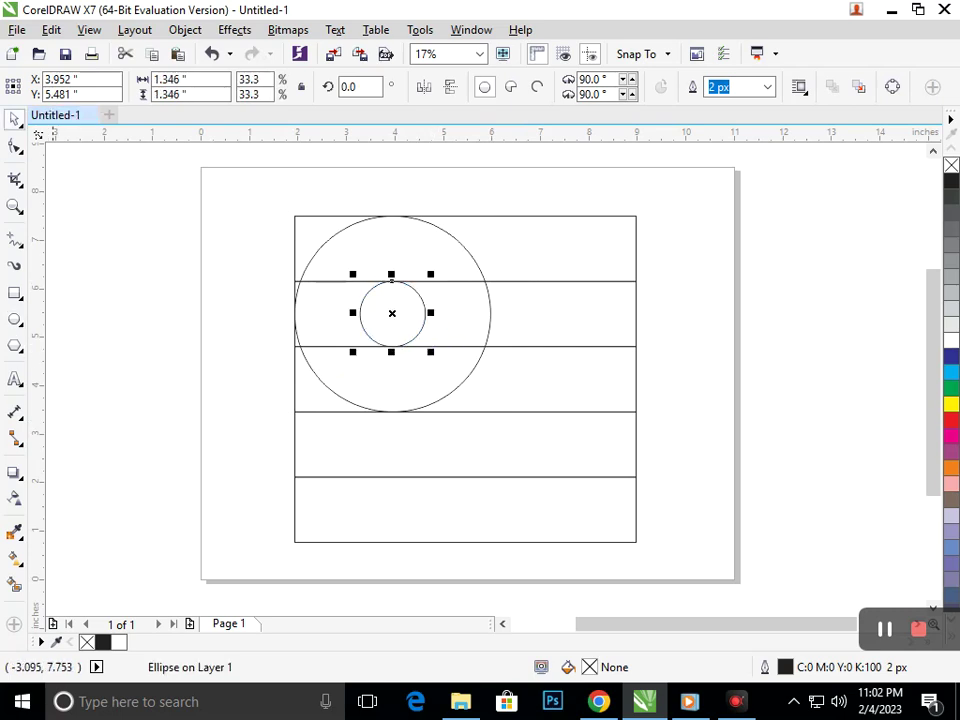
Copy the large and small circles straight down so they fit the bottom three rows and the fourth row.
{"action": "left_click", "coordinate": [371, 364]}
{"action": "left_click", "coordinate": [378, 359]}
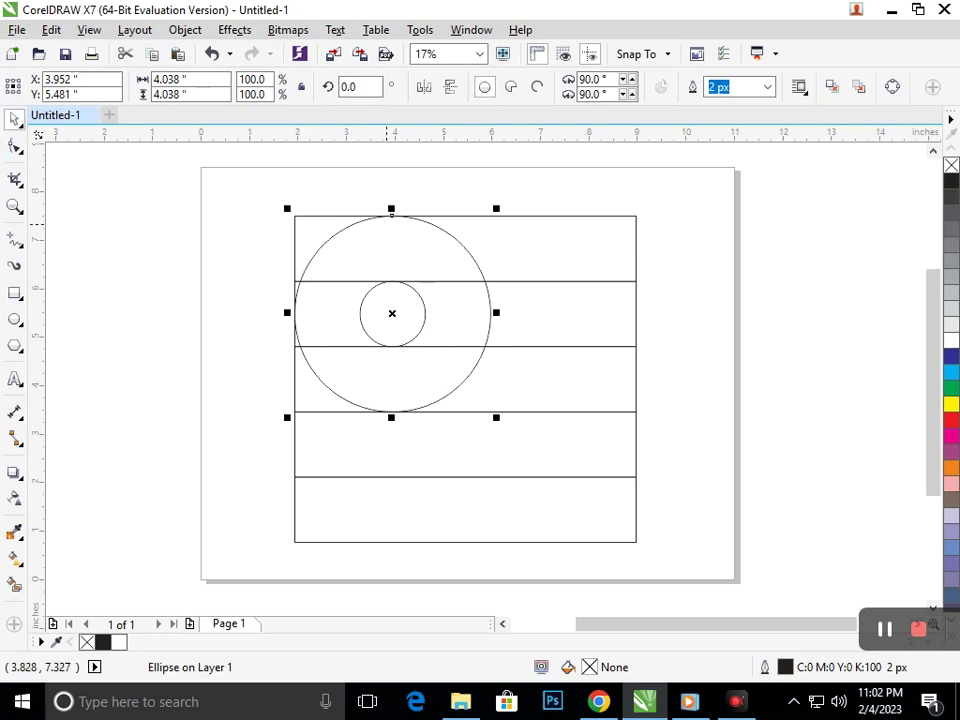
{"action": "left_click_drag", "start_coordinate": [391, 212], "coordinate": [392, 444]}
{"action": "right_click", "coordinate": [392, 346]}
{"action": "left_click", "coordinate": [177, 429]}
{"action": "left_click", "coordinate": [393, 307]}
{"action": "left_click", "coordinate": [182, 460]}
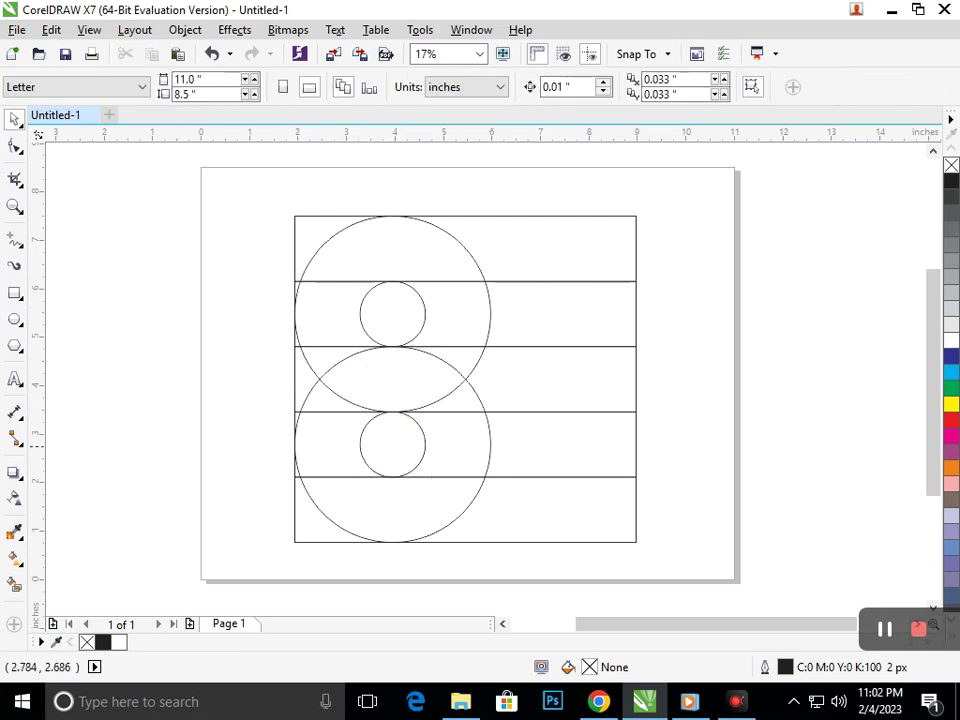
Add an enlarged concentric copy, about 4.545 inches across, around the lower large circle.
{"action": "left_click", "coordinate": [300, 480]}
{"action": "left_click_drag", "start_coordinate": [285, 545], "coordinate": [275, 571]}
{"action": "key", "text": "Escape"}
Copy the lower pair of large concentric circles to the right so the inner one touches the small circle, and nudge them level.
{"action": "left_click", "coordinate": [285, 479]}
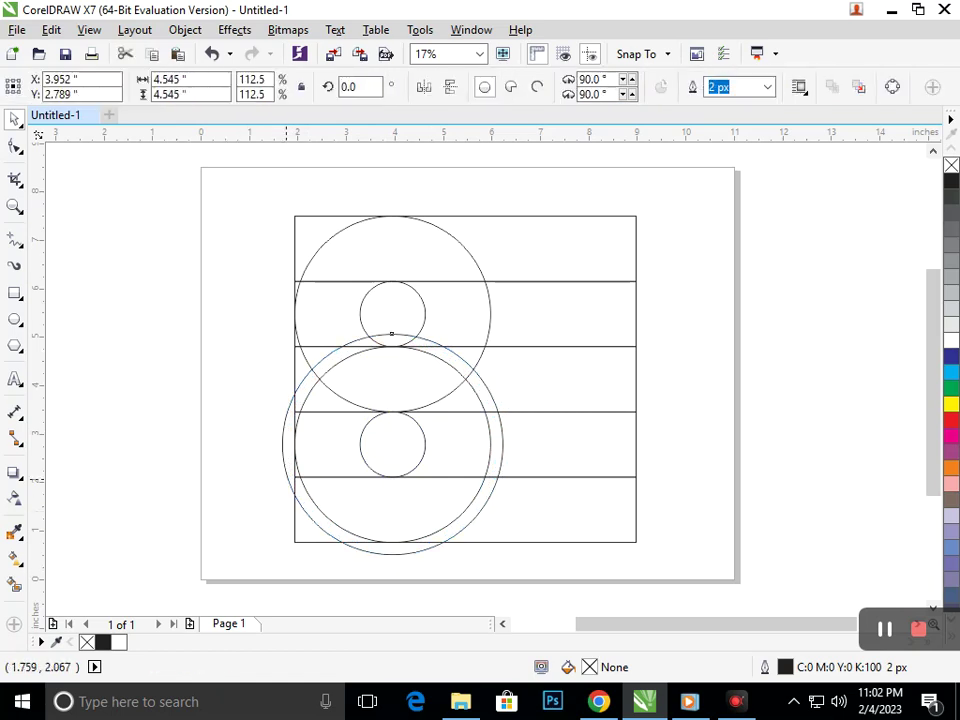
{"action": "left_click", "coordinate": [309, 496], "text": "shift"}
{"action": "left_click_drag", "start_coordinate": [300, 478], "coordinate": [430, 467]}
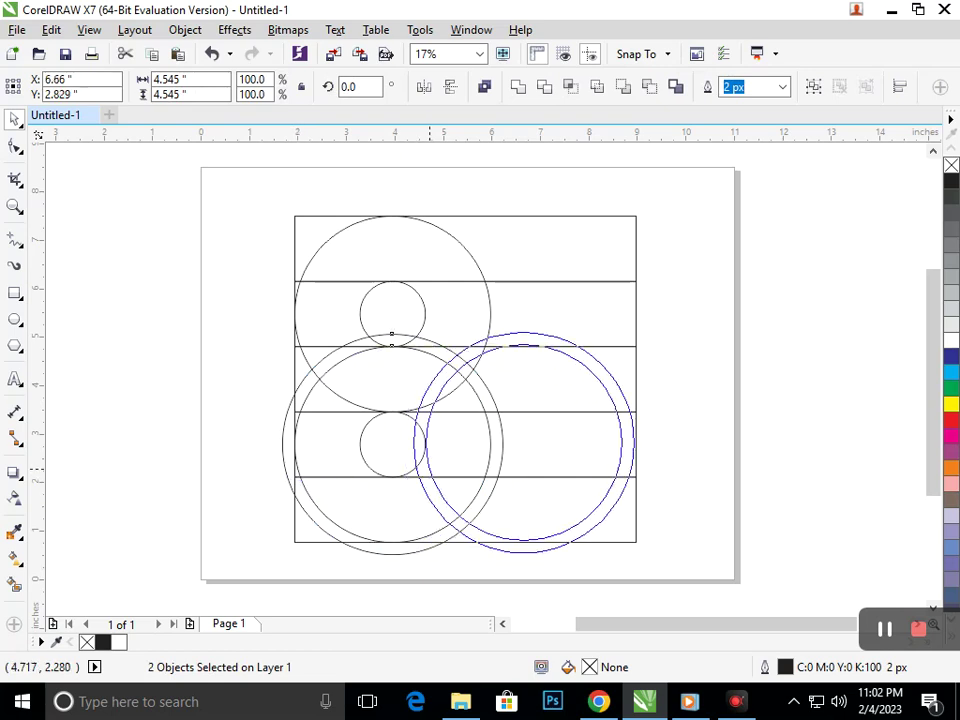
{"action": "mouse_move", "coordinate": [430, 467]}
{"action": "left_mouse_down"}
{"action": "mouse_move", "coordinate": [428, 476]}
{"action": "mouse_move", "coordinate": [426, 462]}
{"action": "left_mouse_up"}
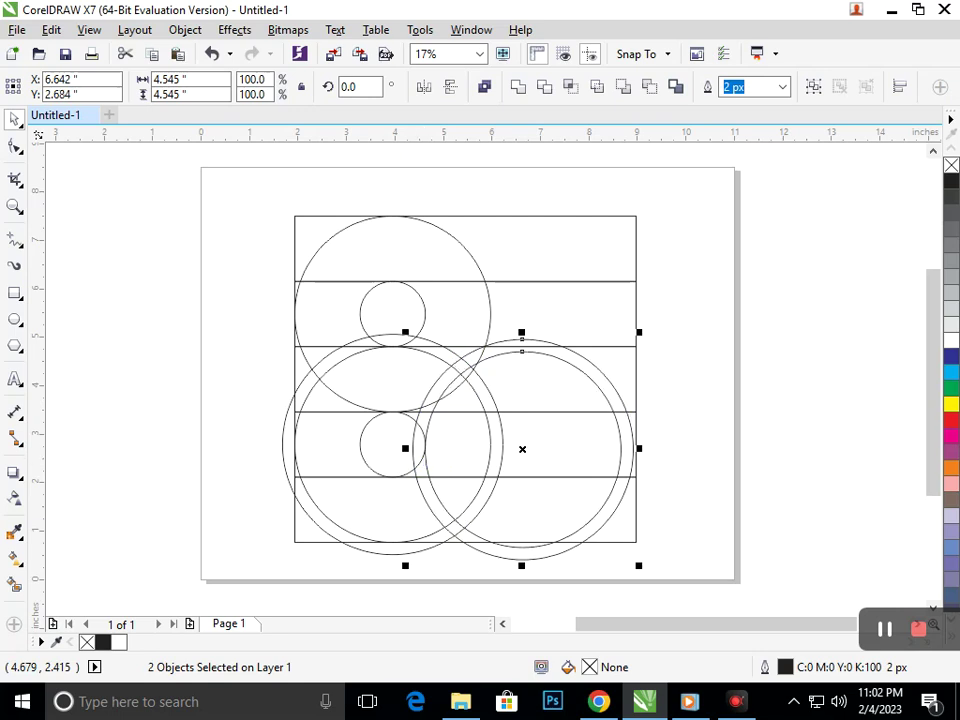
{"action": "key", "text": "Up"}
{"action": "key", "text": "ctrl+Down"}
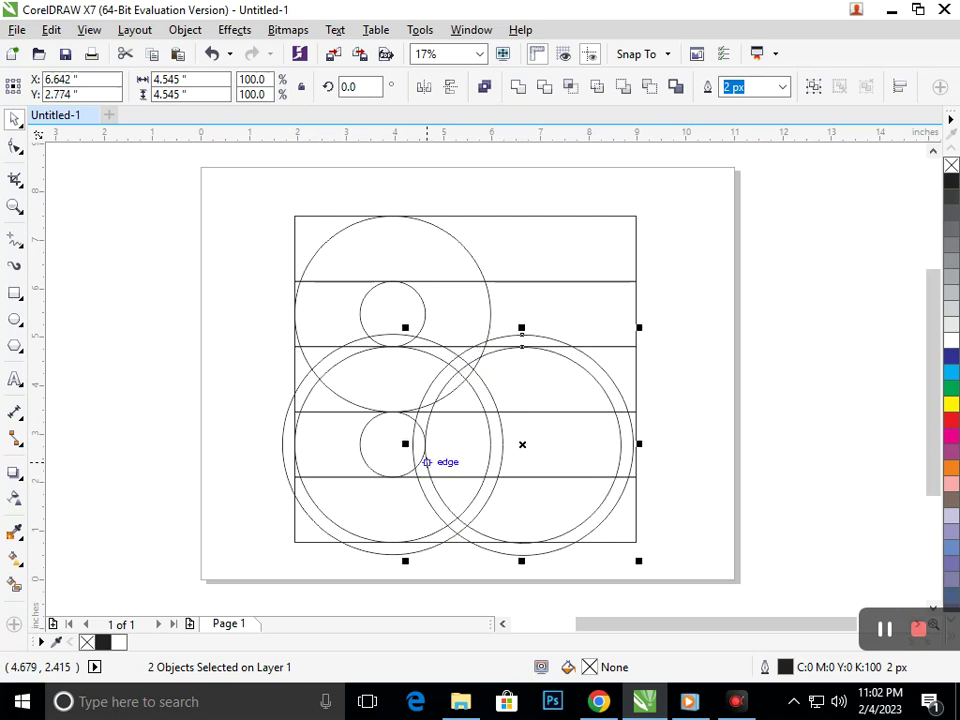
{"action": "left_click", "coordinate": [705, 448]}
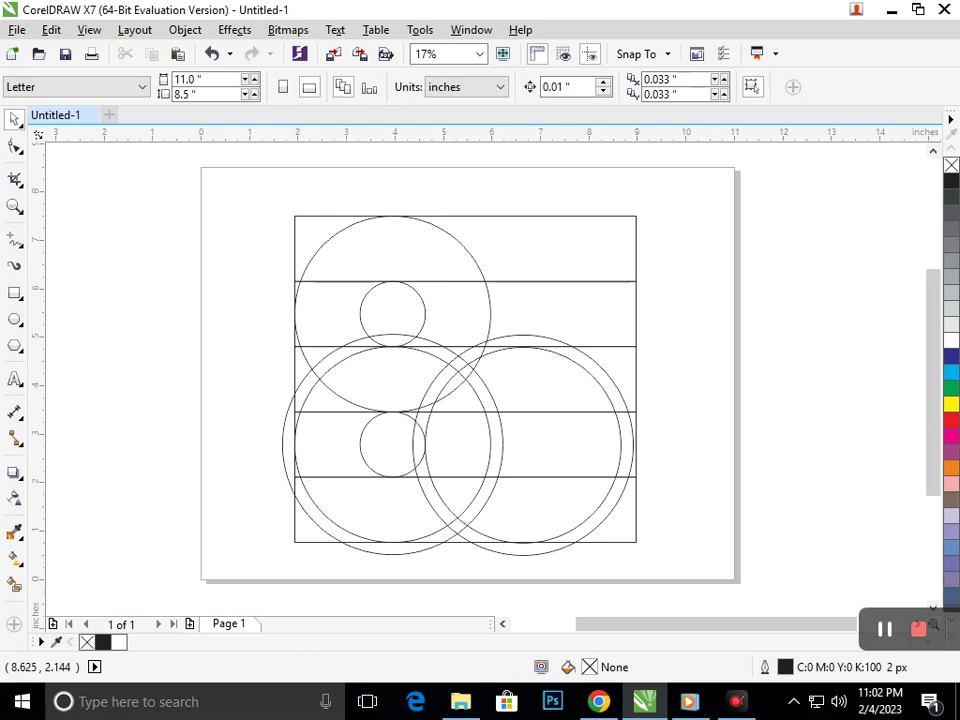
Copy the small circle into the centre of the right-hand pair of large circles.
{"action": "left_click_drag", "start_coordinate": [374, 445], "coordinate": [491, 455]}
{"action": "key", "text": "ctrl+z"}
{"action": "left_click", "coordinate": [392, 313]}
{"action": "left_click_drag", "start_coordinate": [392, 313], "coordinate": [522, 444]}
{"action": "left_click", "coordinate": [763, 411]}
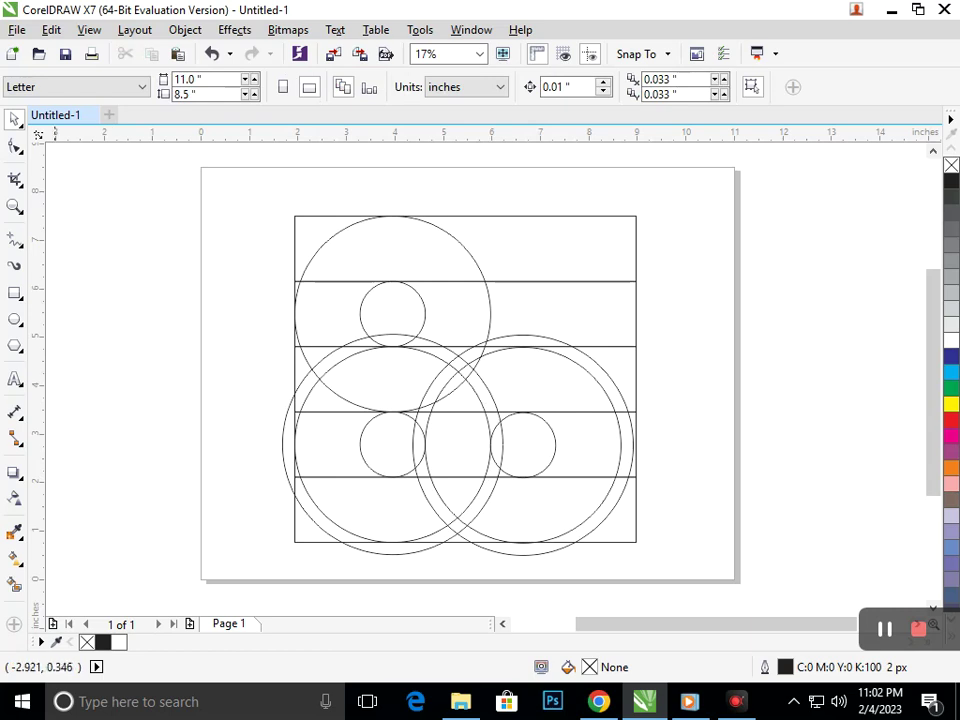
Smart-fill the top bar, the upper-left curve and the middle bend of the S with 70% black.
{"action": "left_click", "coordinate": [14, 584]}
{"action": "left_click", "coordinate": [574, 248]}
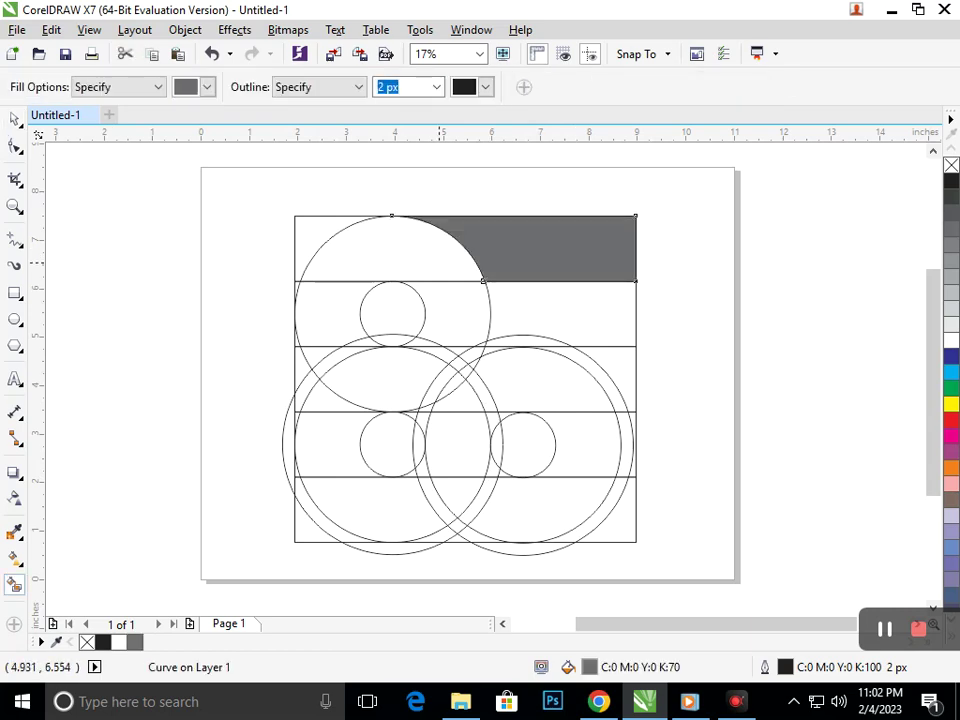
{"action": "left_click", "coordinate": [432, 264]}
{"action": "left_click", "coordinate": [337, 320]}
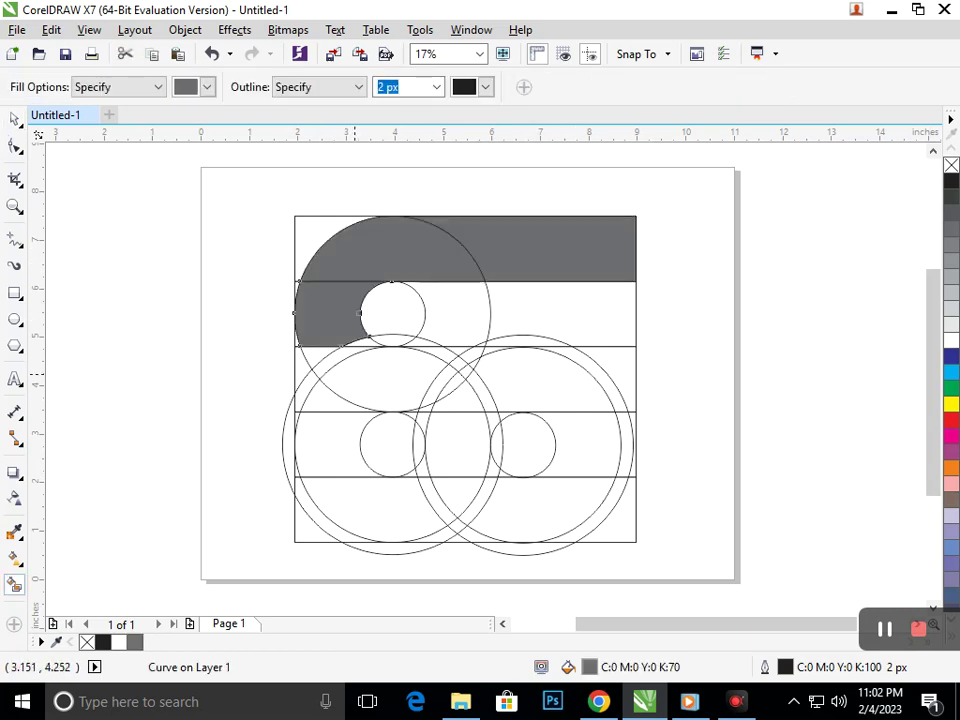
{"action": "left_click", "coordinate": [377, 379]}
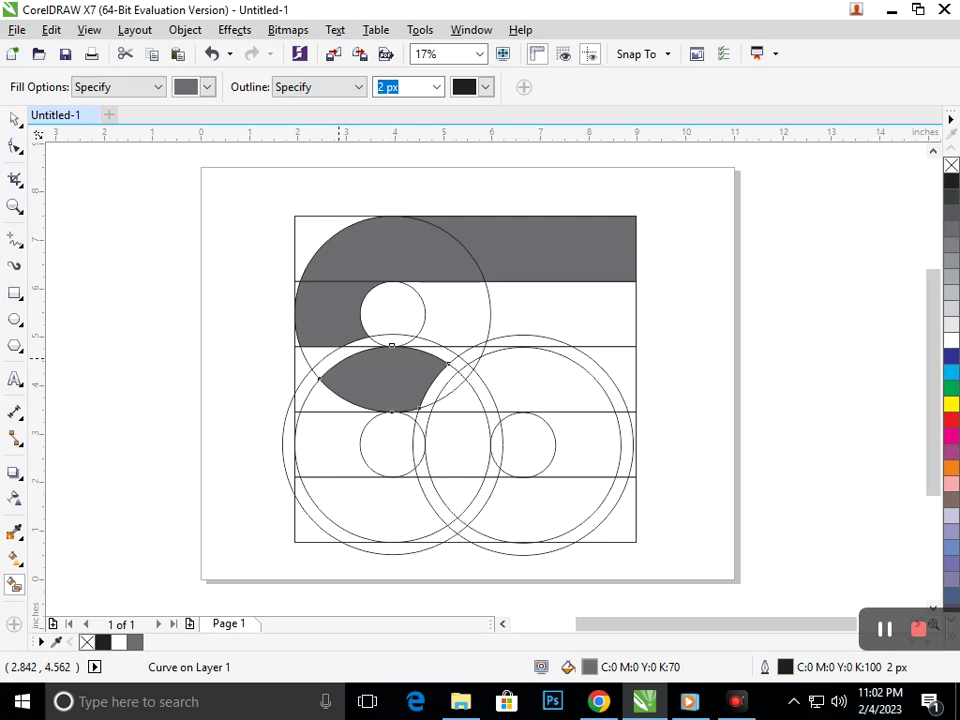
{"action": "left_click", "coordinate": [318, 355]}
{"action": "left_click", "coordinate": [364, 343]}
{"action": "left_click", "coordinate": [449, 388]}
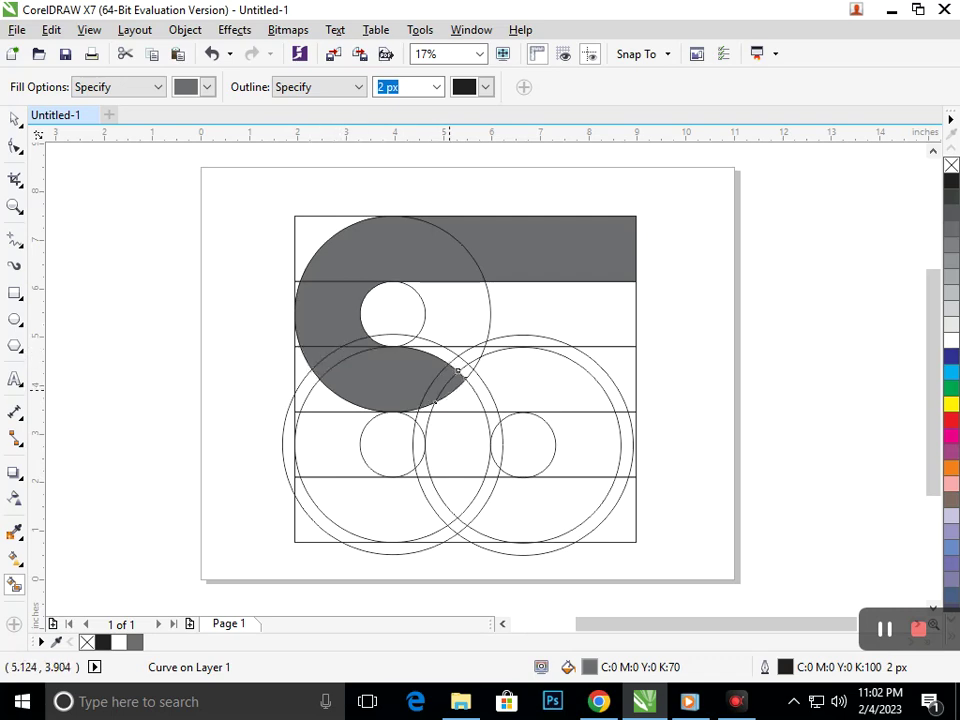
Smart-fill the overlap of the two lower circles and the base of the right circle to continue the S in gray.
{"action": "left_click", "coordinate": [460, 408]}
{"action": "left_click", "coordinate": [460, 470]}
{"action": "left_click", "coordinate": [460, 499]}
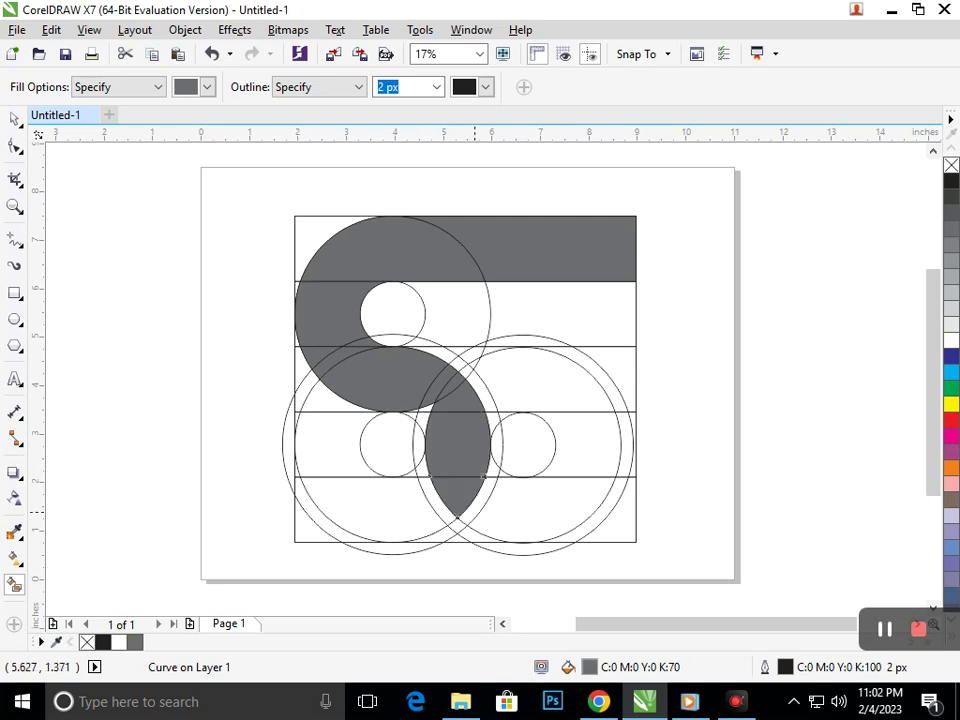
{"action": "left_click", "coordinate": [484, 479]}
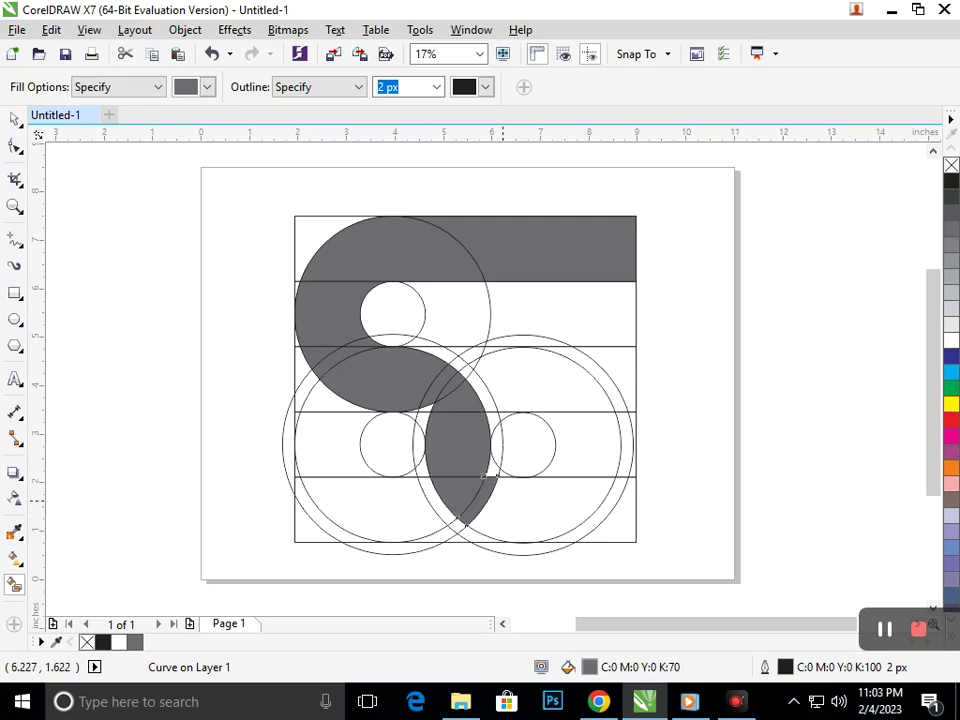
{"action": "left_click", "coordinate": [507, 507]}
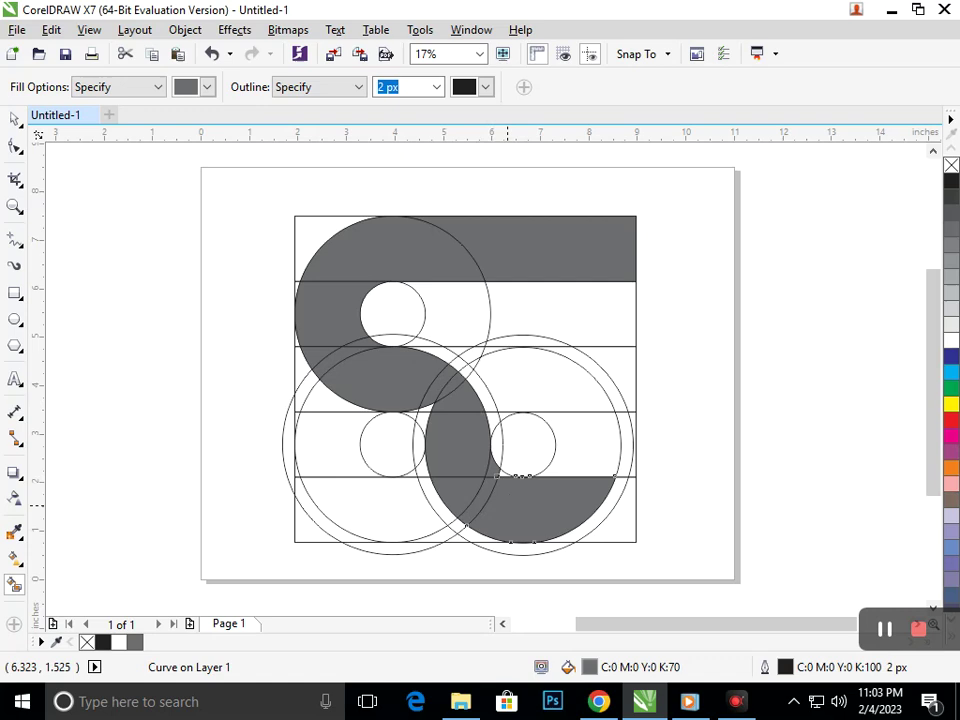
Smart-fill the separate middle bar, the lower-left bar and the outer end of the lower-right bar with the same gray.
{"action": "left_click", "coordinate": [591, 398]}
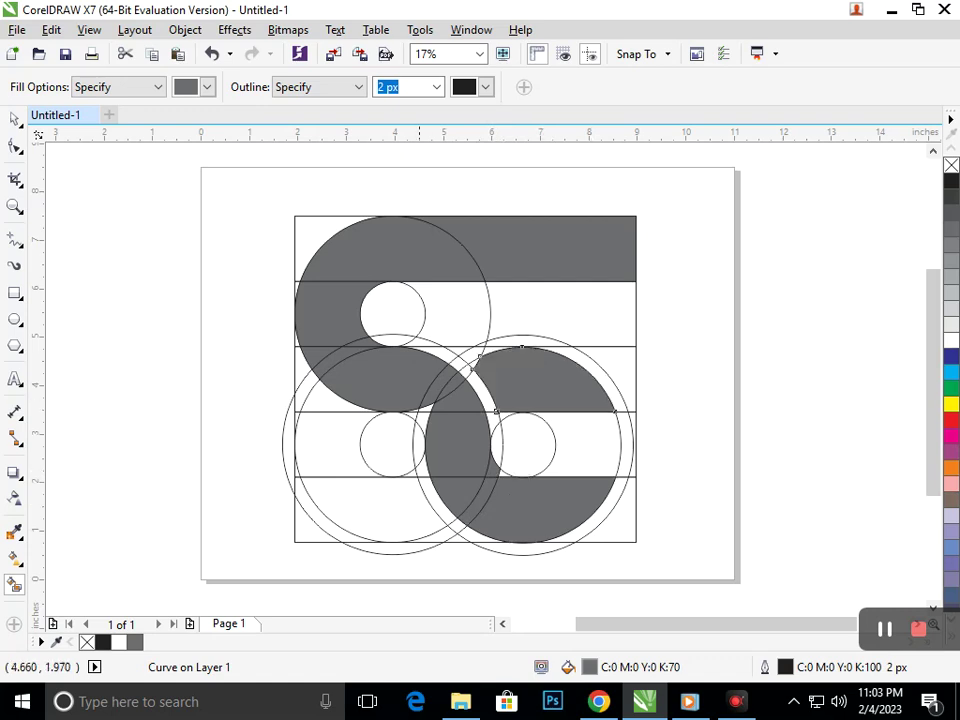
{"action": "left_click", "coordinate": [373, 505]}
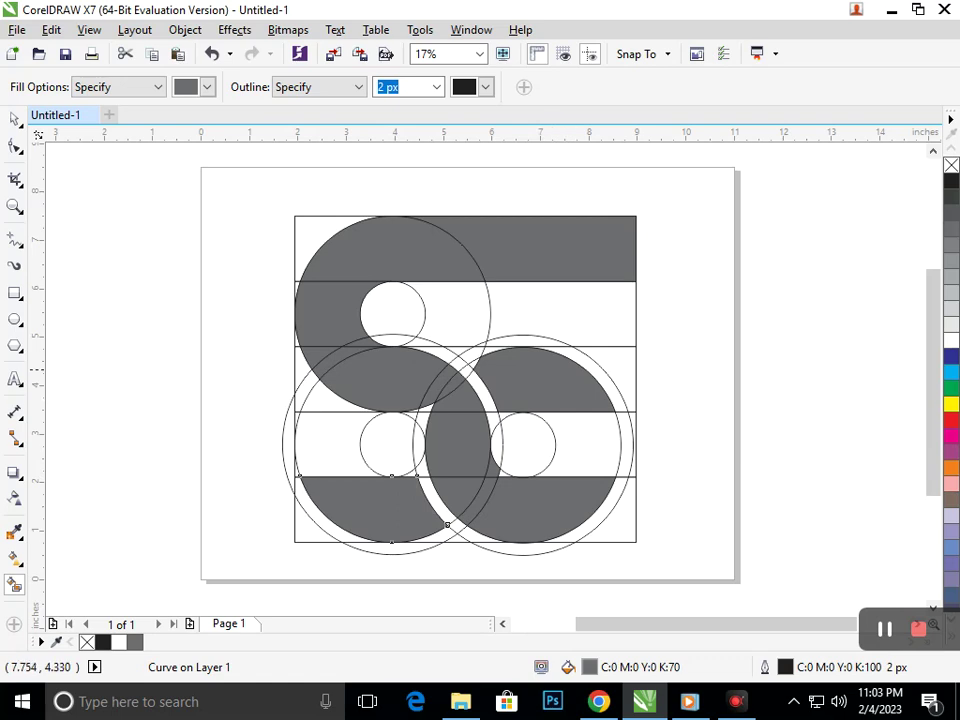
{"action": "left_click", "coordinate": [615, 367]}
{"action": "left_click", "coordinate": [466, 349]}
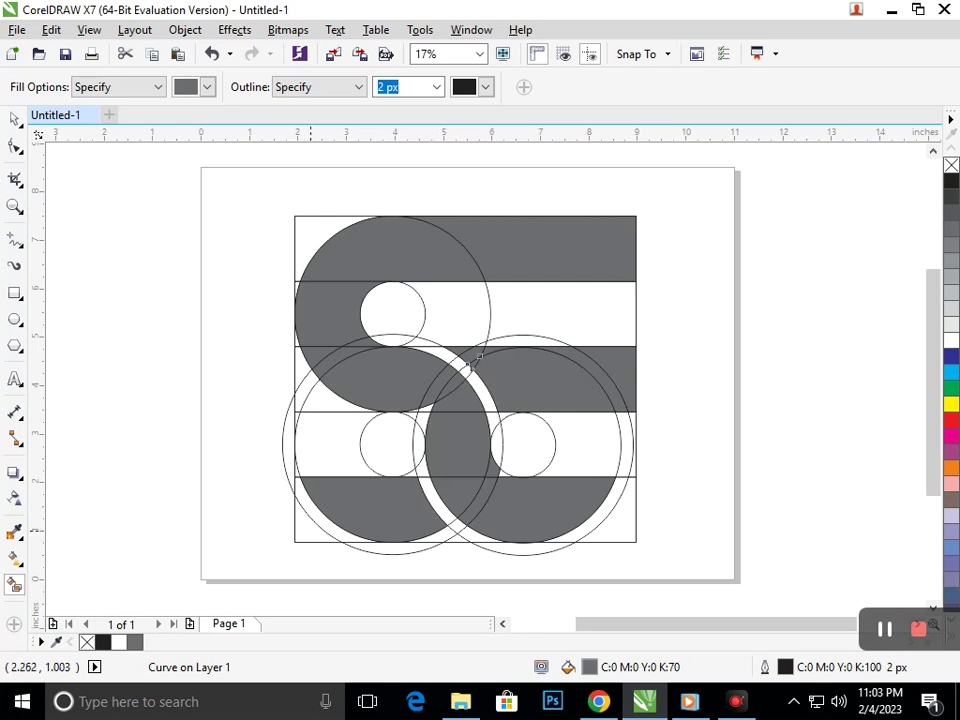
{"action": "left_click", "coordinate": [296, 485]}
{"action": "left_click", "coordinate": [440, 533]}
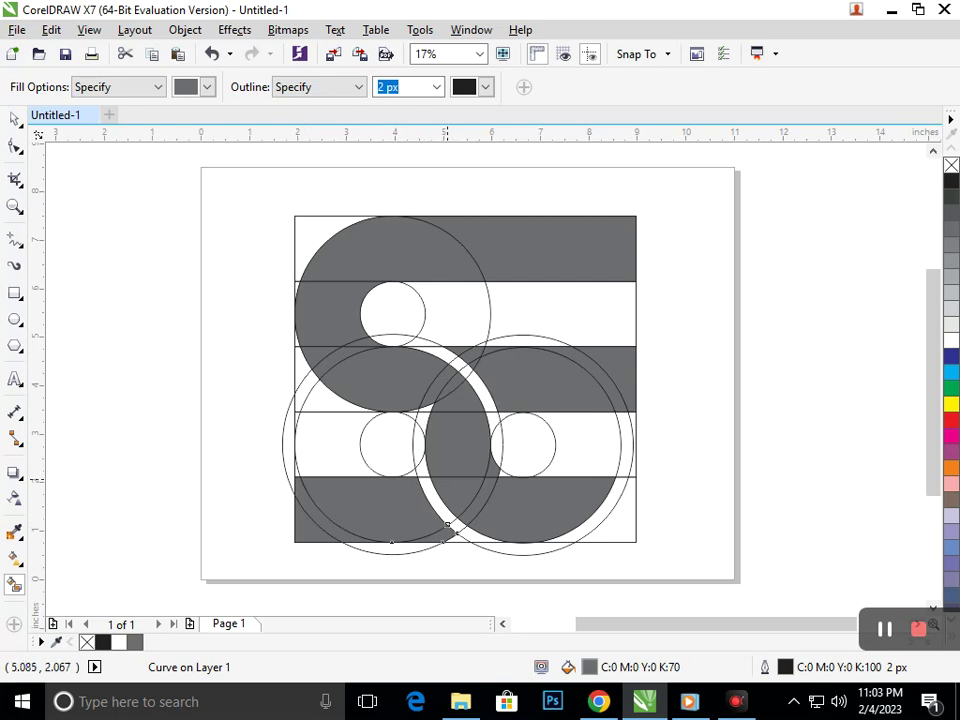
{"action": "left_click", "coordinate": [630, 478]}
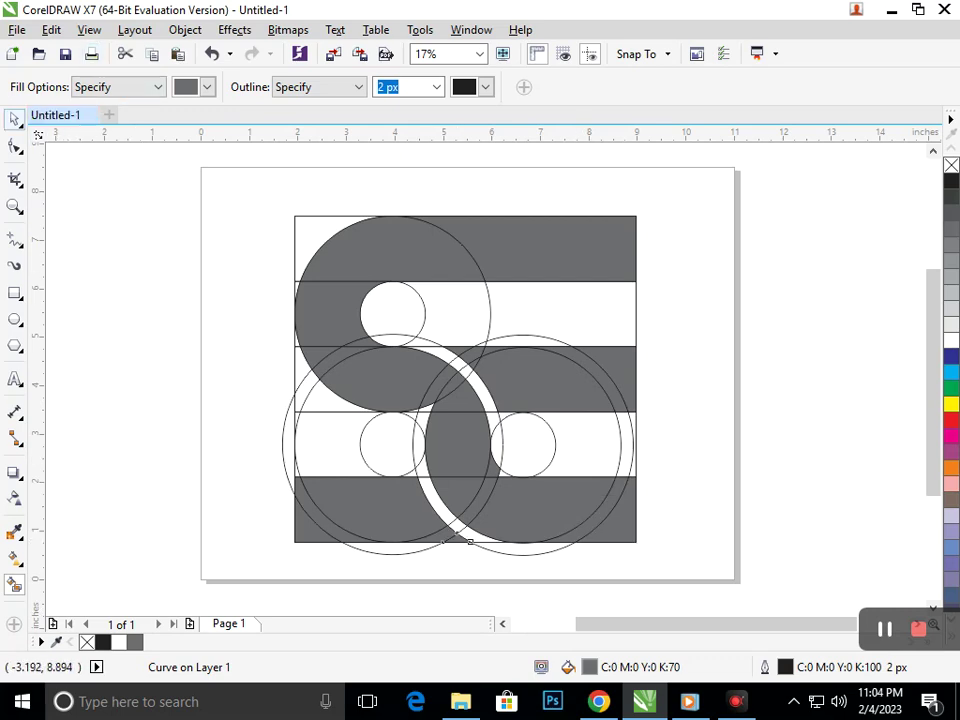
Select the whole drawing, start a Find Objects search and move the Find Wizard clear of the artwork.
{"action": "left_click", "coordinate": [14, 119]}
{"action": "scroll", "coordinate": [512, 347], "scroll_direction": "down", "scroll_amount": 1}
{"action": "left_click_drag", "start_coordinate": [265, 209], "coordinate": [636, 489]}
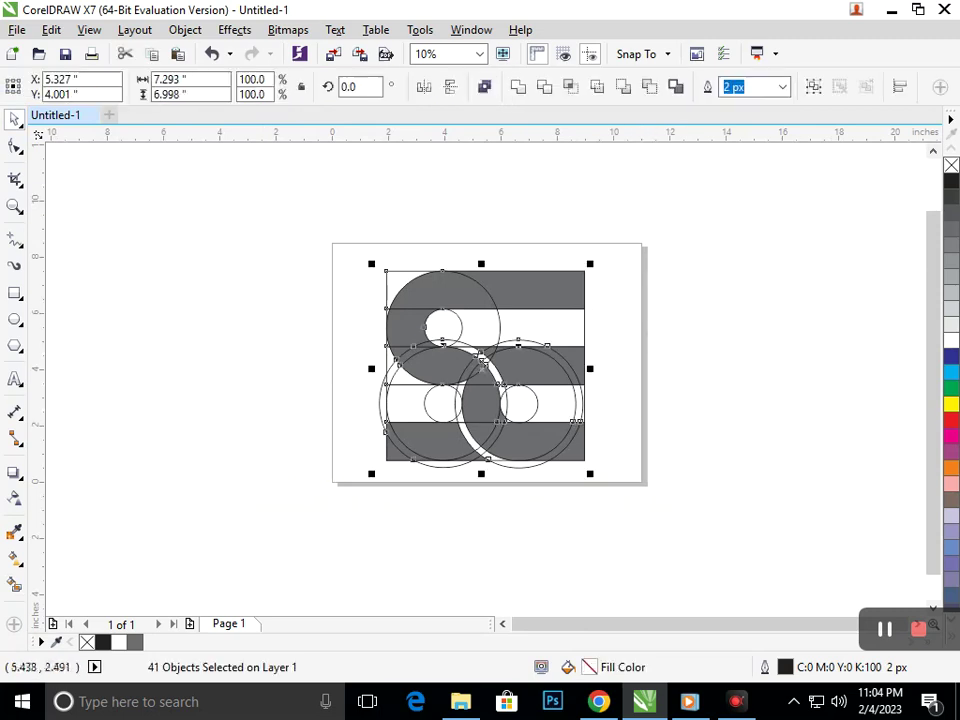
{"action": "left_click", "coordinate": [89, 29]}
{"action": "key", "text": "Escape"}
{"action": "key", "text": "alt+v"}
{"action": "mouse_move", "coordinate": [51, 30]}
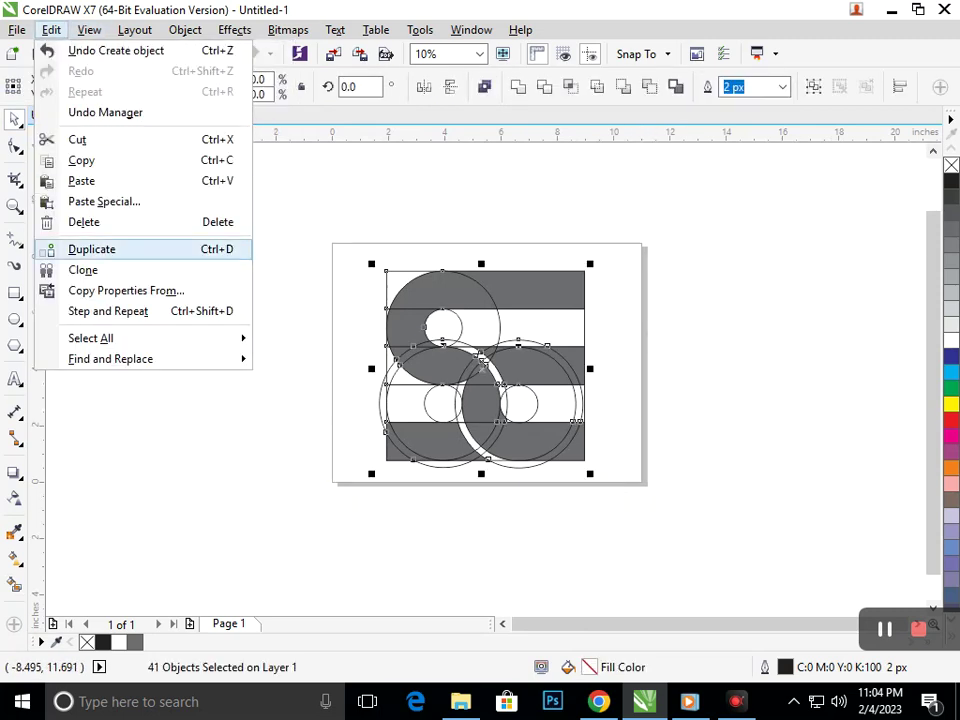
{"action": "mouse_move", "coordinate": [112, 359]}
{"action": "key", "text": "Return"}
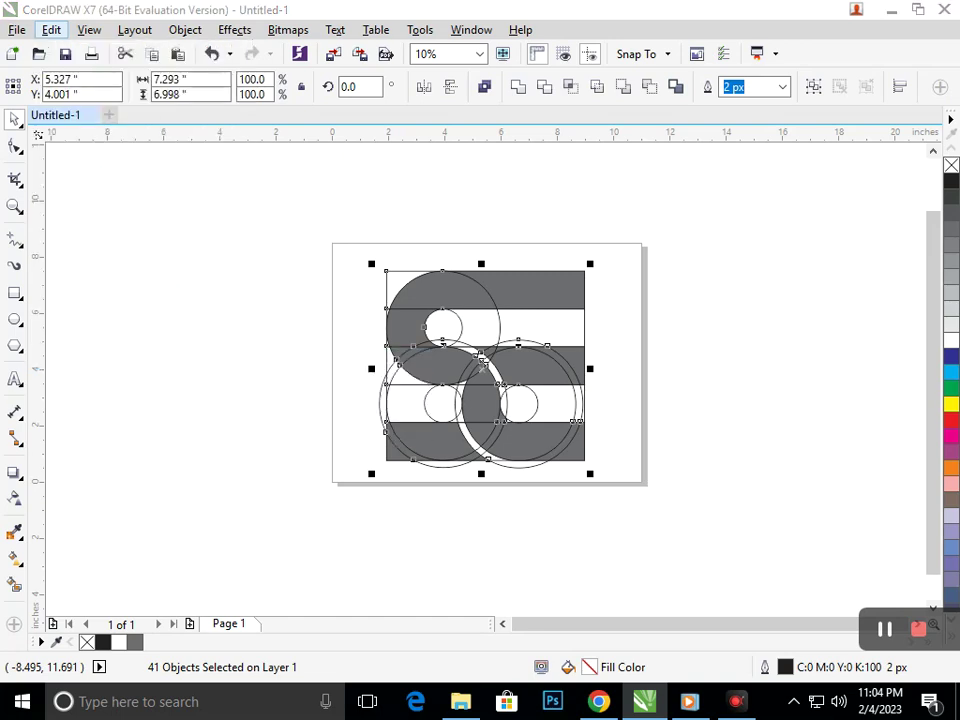
{"action": "key", "text": "Return"}
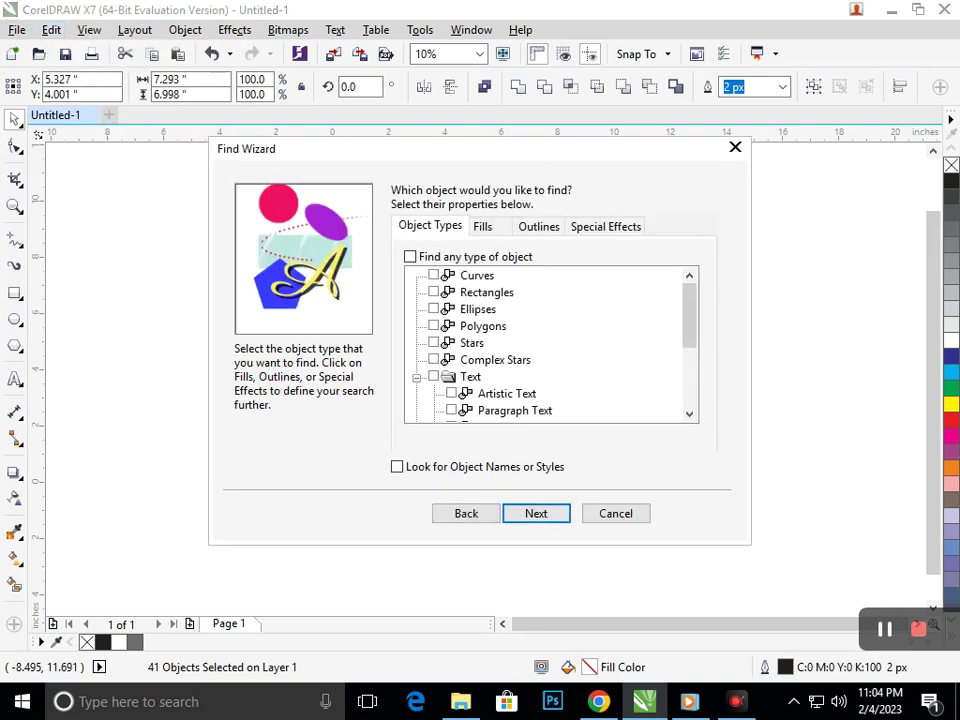
{"action": "left_click_drag", "start_coordinate": [396, 157], "coordinate": [712, 71]}
Find all objects with a specific uniform fill, sampling the logo's gray (C:0 M:0 Y:0 K:70), and close the search.
{"action": "left_click", "coordinate": [798, 140]}
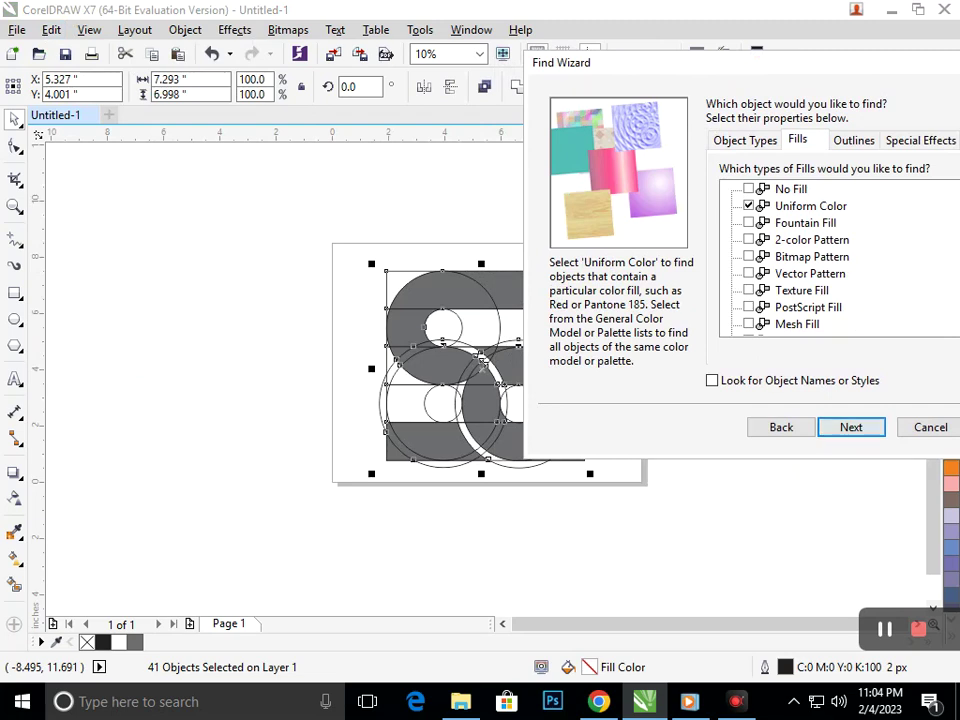
{"action": "key", "text": "Return"}
{"action": "key", "text": "Down"}
{"action": "left_click", "coordinate": [855, 163]}
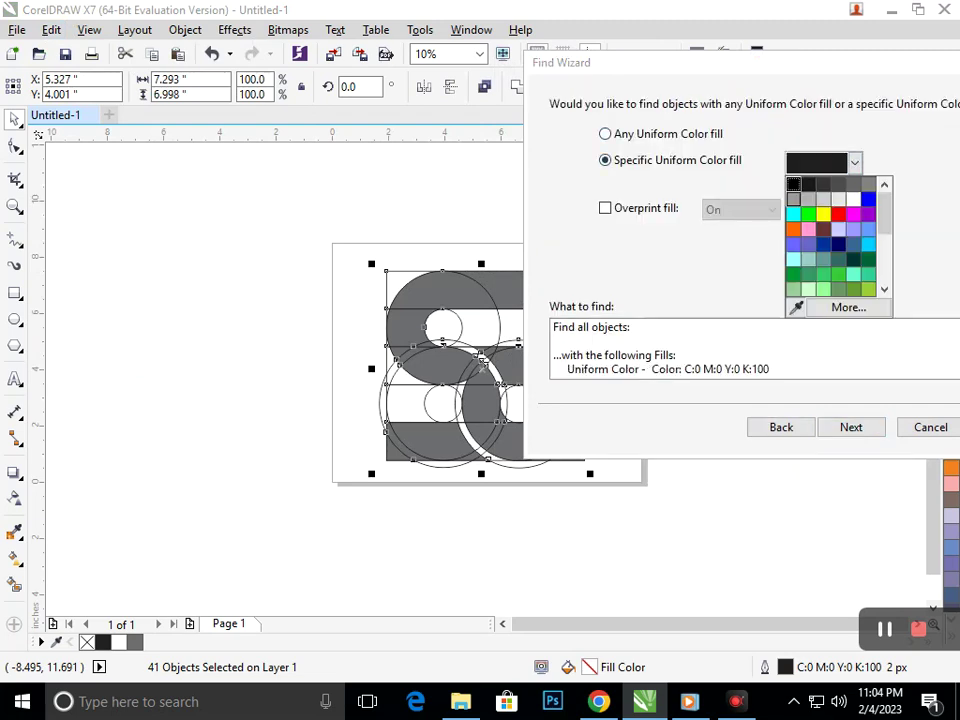
{"action": "left_click", "coordinate": [797, 307]}
{"action": "left_click", "coordinate": [467, 294]}
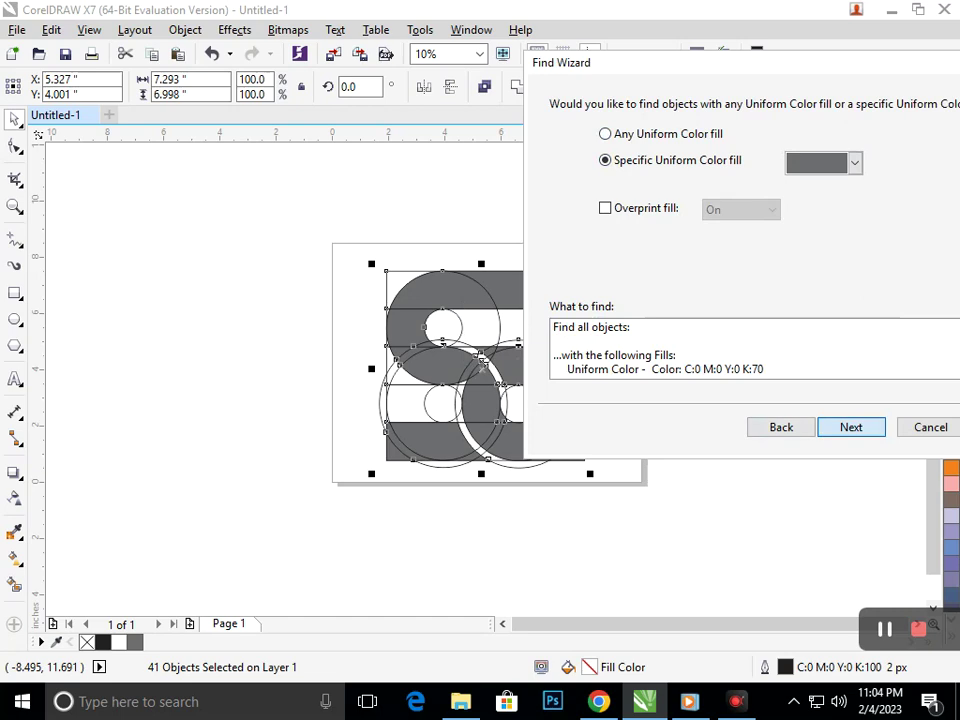
{"action": "key", "text": "Return"}
{"action": "key", "text": "Return"}
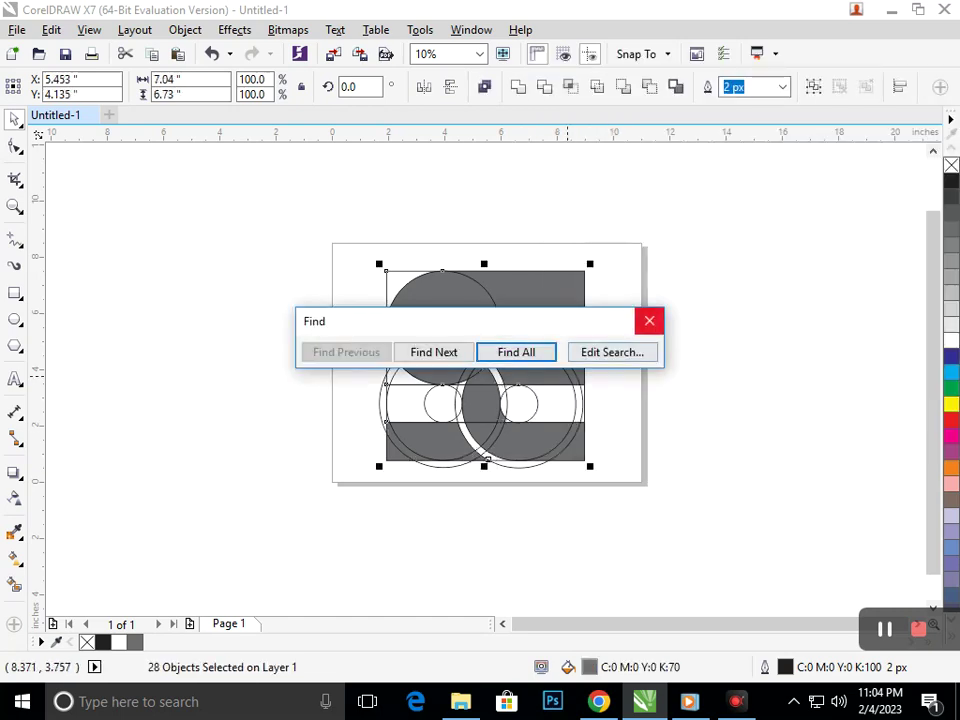
{"action": "left_click", "coordinate": [649, 320]}
Move the gray pieces off the page, away from the construction lines, and weld them into one shape.
{"action": "left_click_drag", "start_coordinate": [525, 306], "coordinate": [209, 293]}
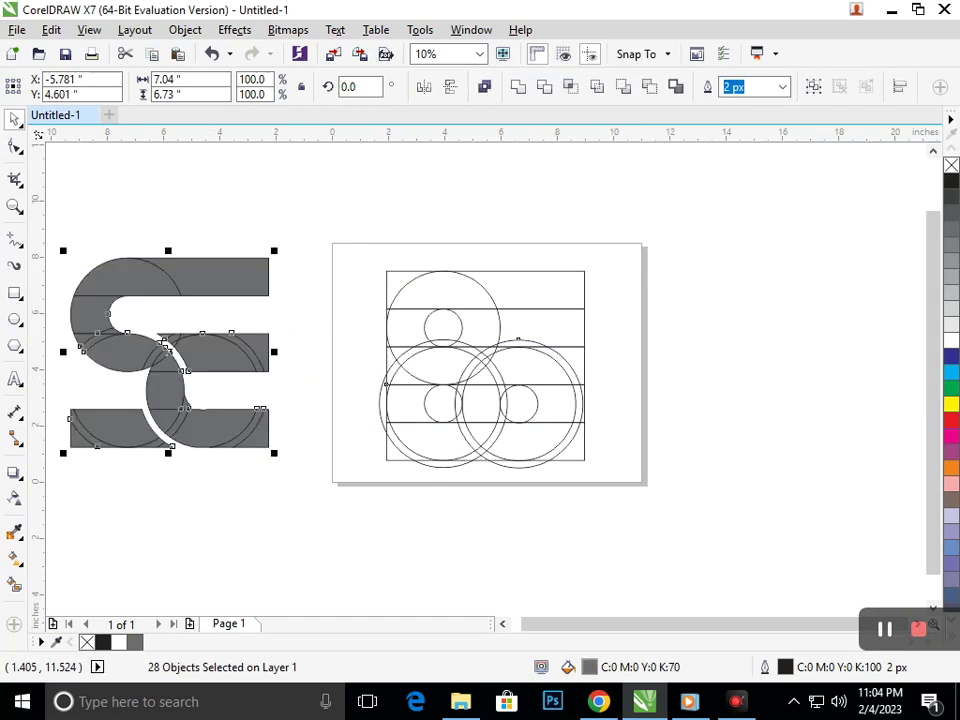
{"action": "left_click", "coordinate": [518, 87]}
{"action": "key", "text": "Escape"}
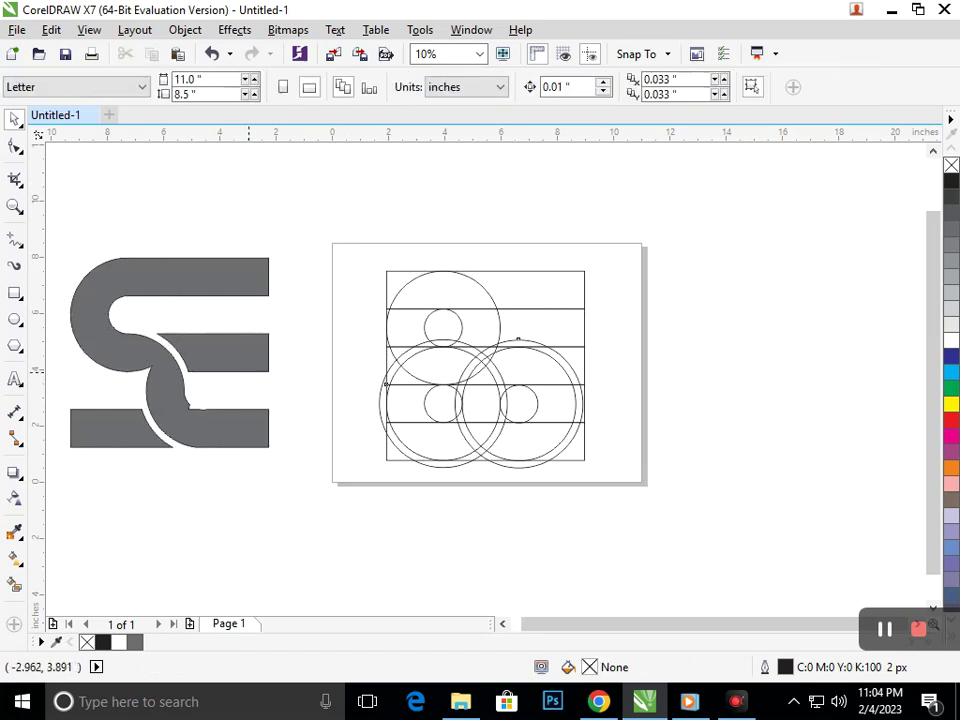
Undo the weld and the move of the gray pieces.
{"action": "key", "text": "ctrl+z"}
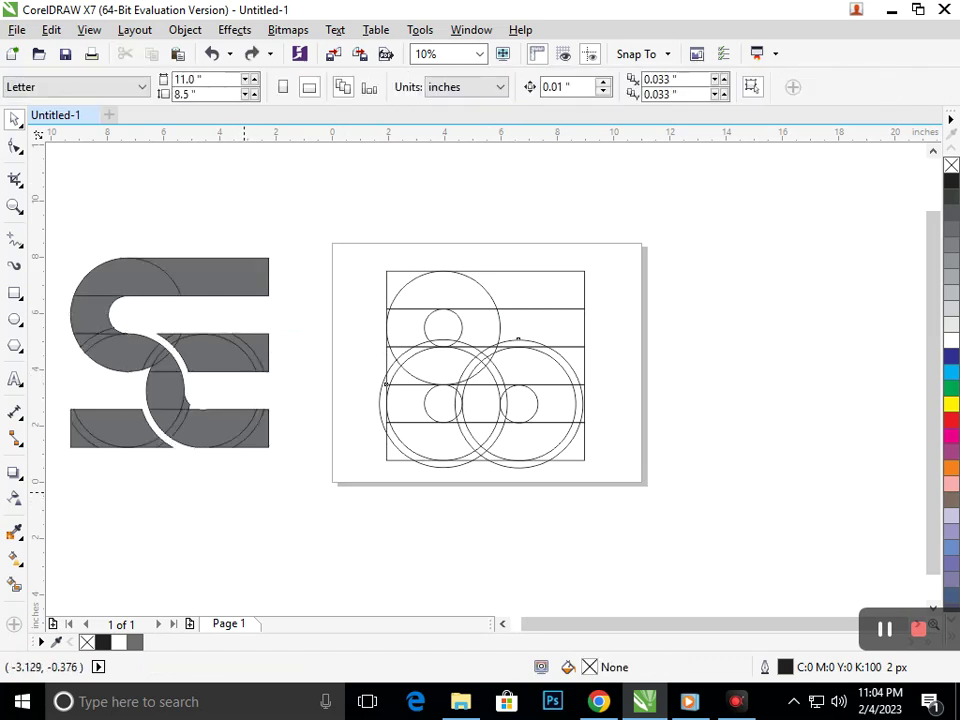
{"action": "key", "text": "ctrl+z"}
{"action": "key", "text": "Escape"}
Smart Fill the remaining small gaps along the underside of the lower-right small circle with the logo's gray and 2 px outline.
{"action": "scroll", "coordinate": [523, 426], "scroll_direction": "up", "scroll_amount": 3}
{"action": "left_click", "coordinate": [14, 585]}
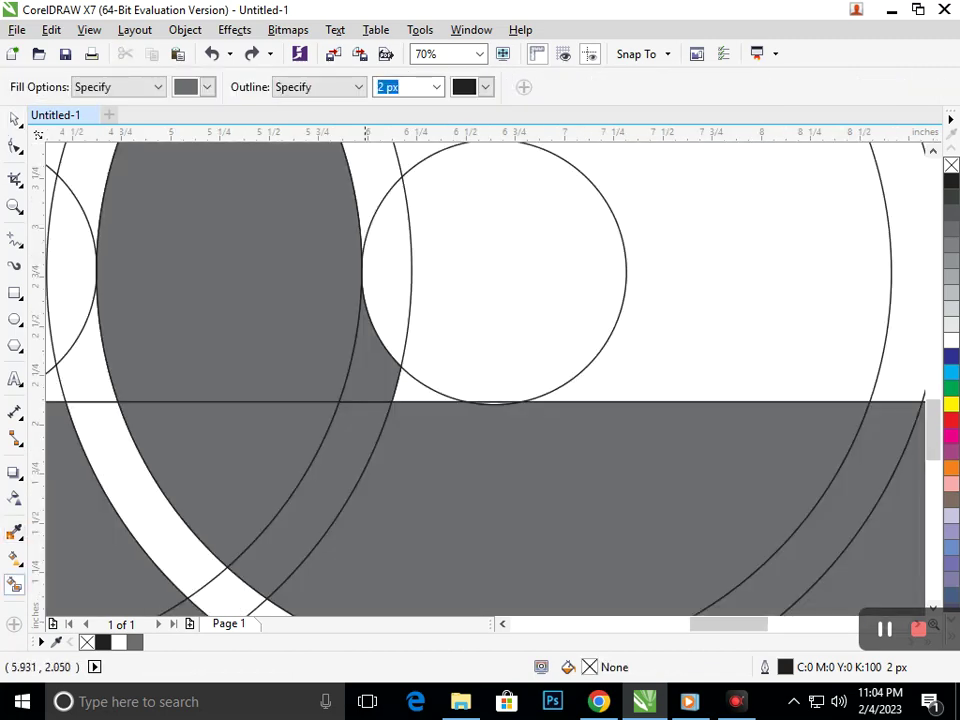
{"action": "left_click", "coordinate": [412, 394]}
{"action": "scroll", "coordinate": [421, 381], "scroll_direction": "down", "scroll_amount": 5}
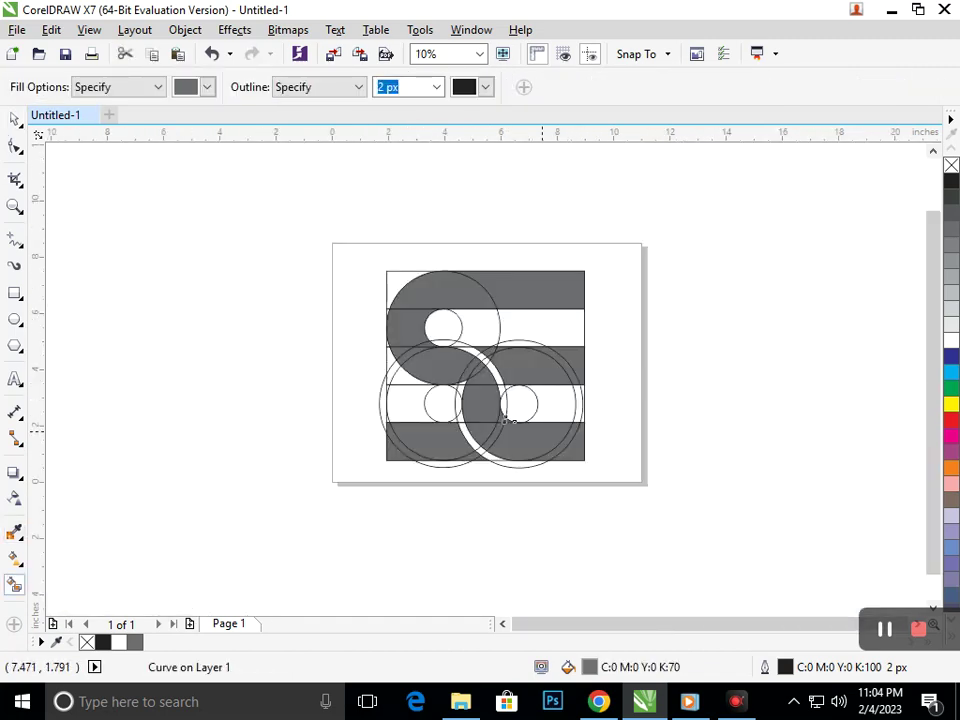
{"action": "scroll", "coordinate": [507, 421], "scroll_direction": "up", "scroll_amount": 5}
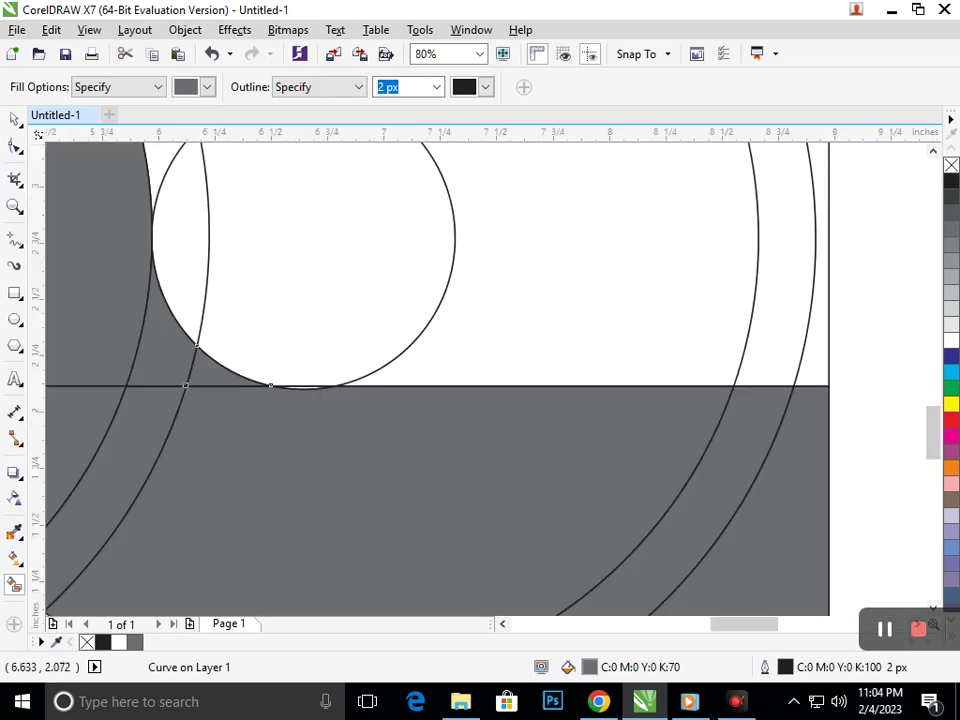
{"action": "scroll", "coordinate": [300, 385], "scroll_direction": "up", "scroll_amount": 3}
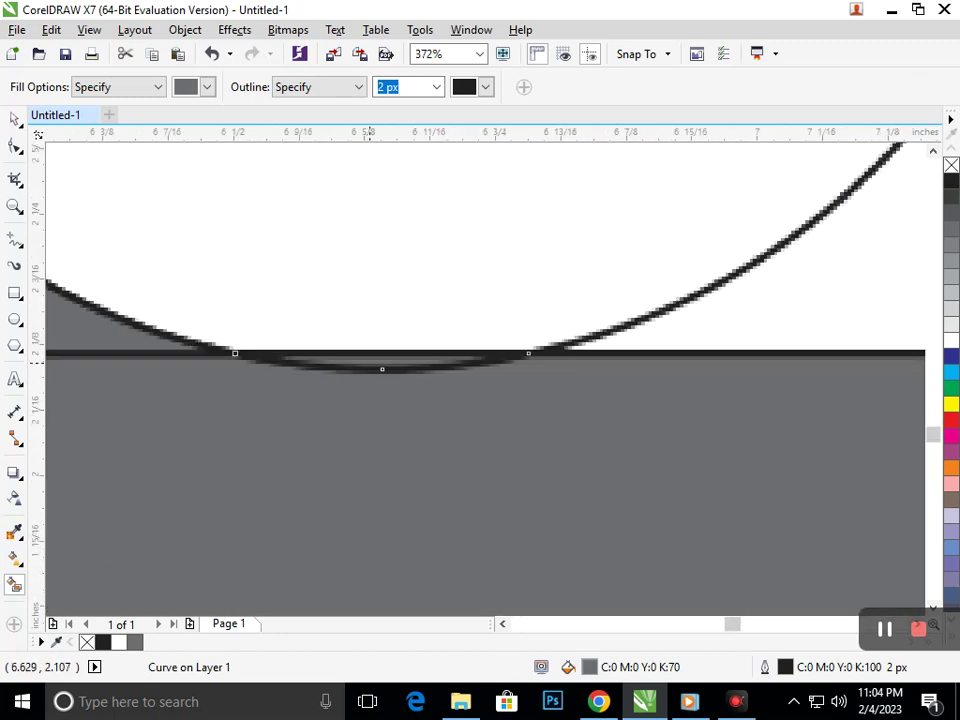
{"action": "scroll", "coordinate": [300, 385], "scroll_direction": "down", "scroll_amount": 6}
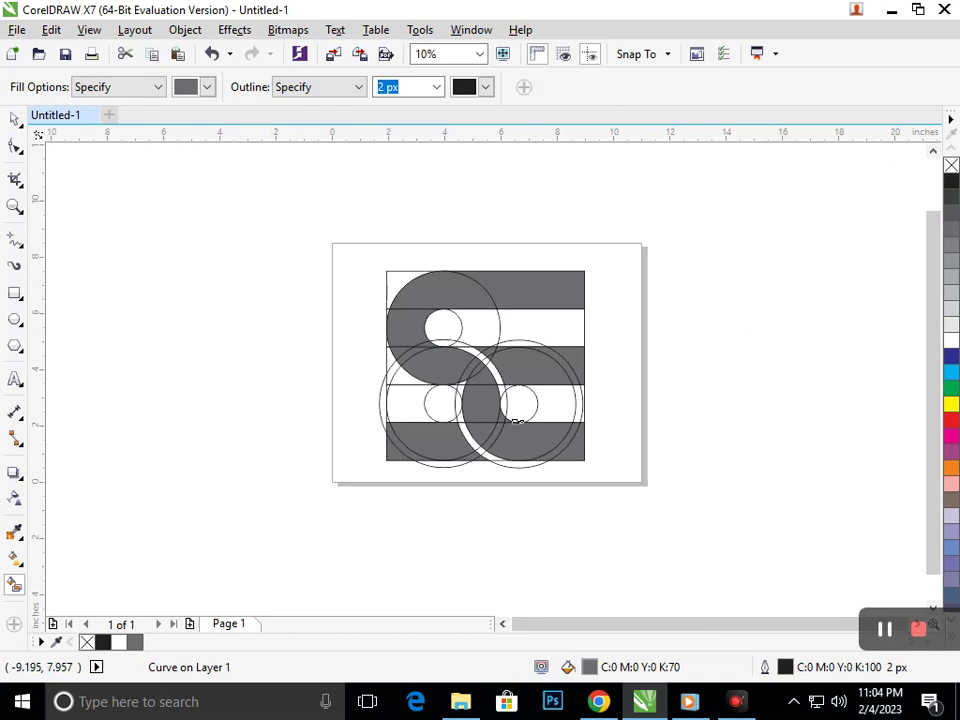
Try to move all objects in the drawing off the page and undo the move.
{"action": "key", "text": "space"}
{"action": "mouse_move", "coordinate": [304, 208]}
{"action": "left_mouse_down"}
{"action": "mouse_move", "coordinate": [662, 460]}
{"action": "mouse_move", "coordinate": [632, 480]}
{"action": "left_mouse_up"}
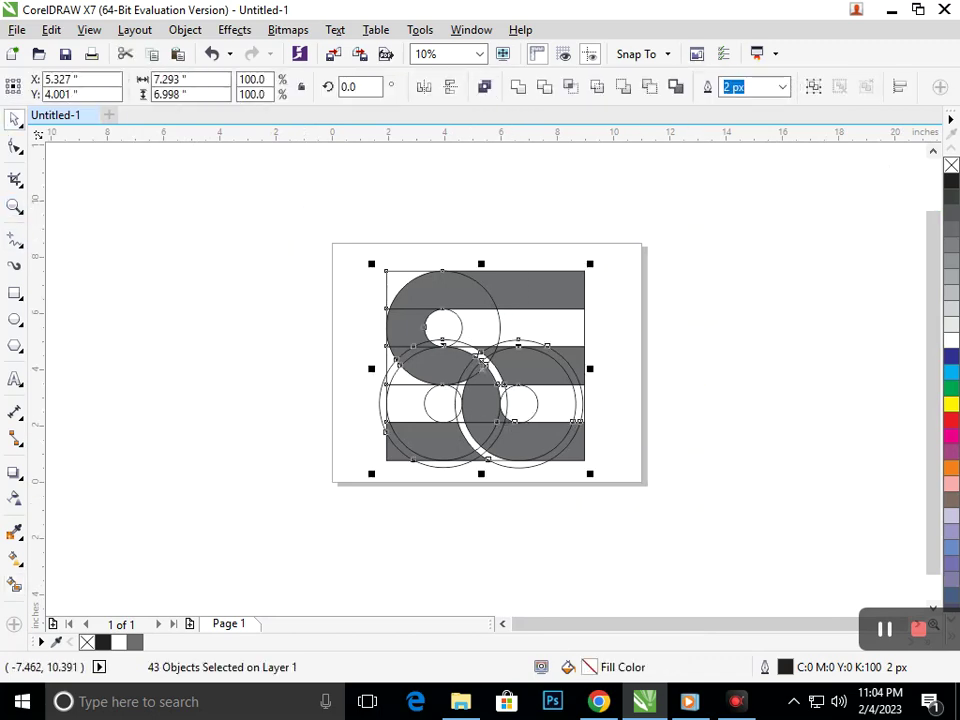
{"action": "left_click", "coordinate": [51, 29]}
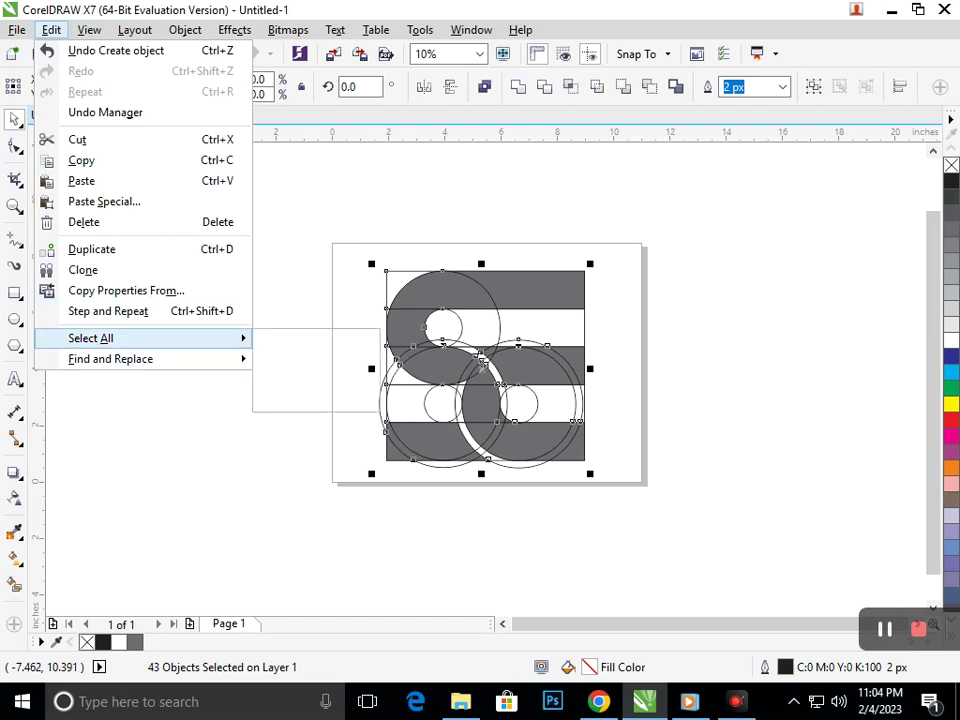
{"action": "mouse_move", "coordinate": [100, 338]}
{"action": "left_click", "coordinate": [287, 337]}
{"action": "left_click_drag", "start_coordinate": [480, 358], "coordinate": [294, 364]}
{"action": "key", "text": "ctrl+z"}
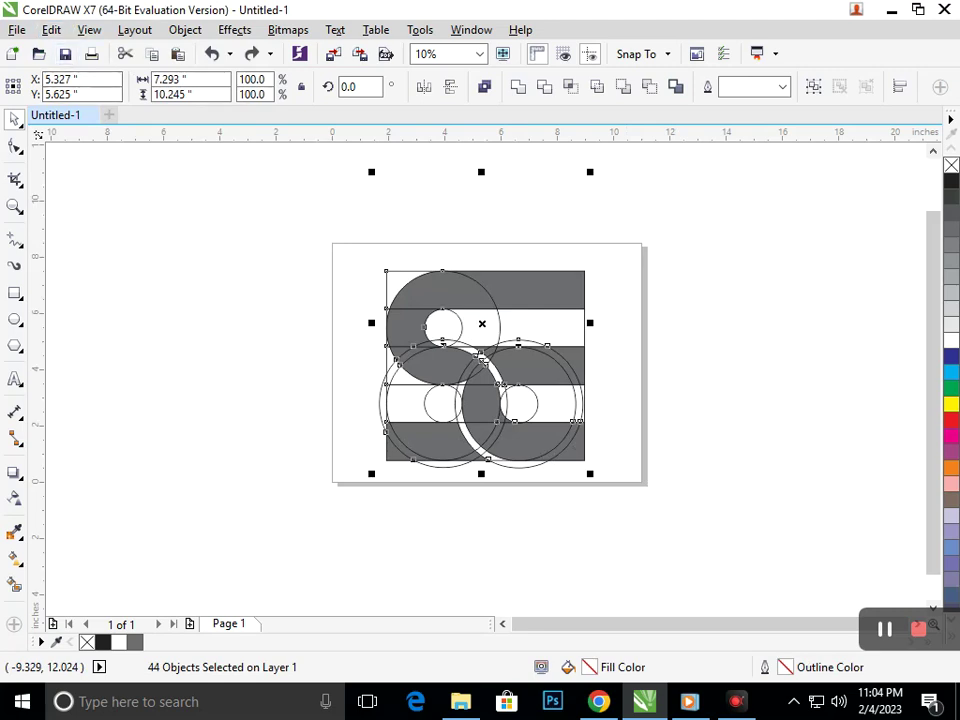
Start a new Find Objects search and move the Find Wizard clear of the artwork's left part.
{"action": "left_click", "coordinate": [51, 29]}
{"action": "mouse_move", "coordinate": [100, 338]}
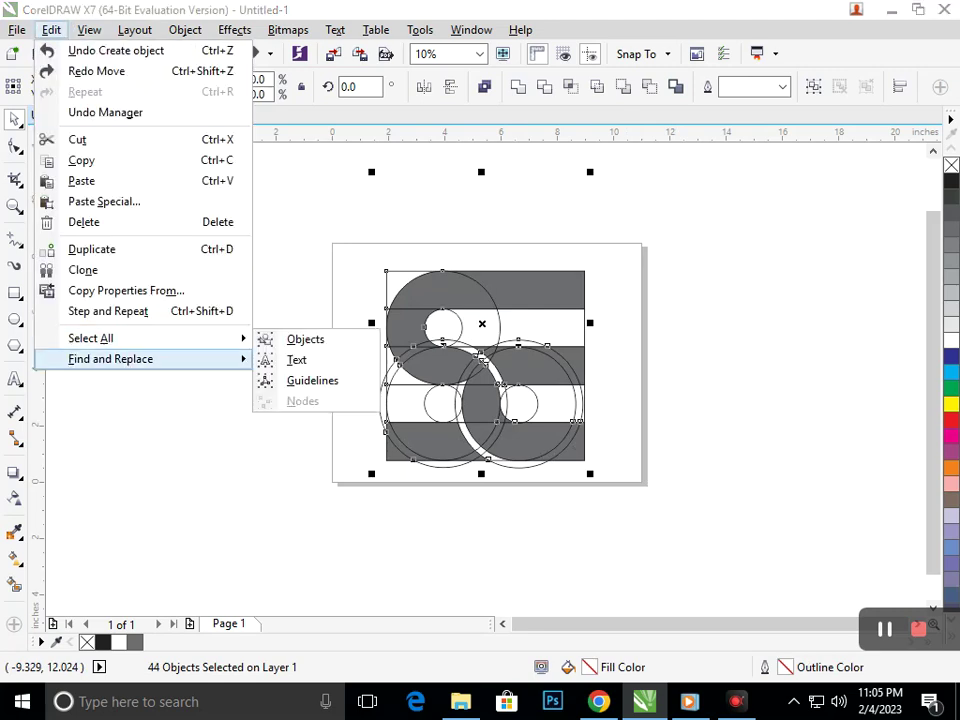
{"action": "left_click", "coordinate": [315, 358]}
{"action": "left_click_drag", "start_coordinate": [378, 152], "coordinate": [587, 53]}
{"action": "left_click", "coordinate": [745, 415]}
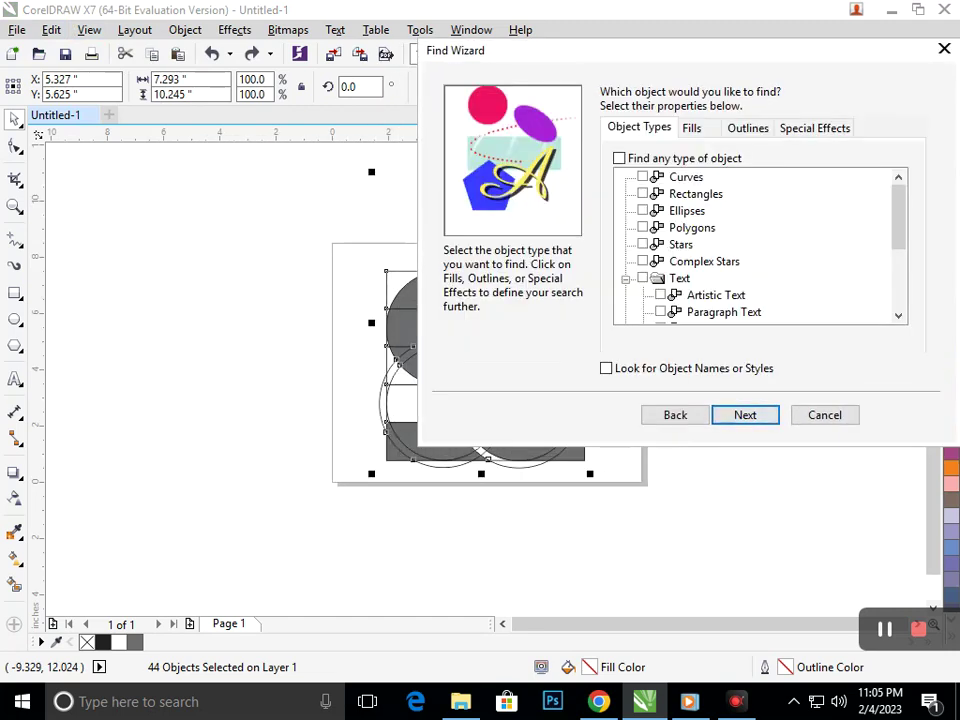
Find all objects with a specific uniform color fill, sampling the logo's gray (C:0 M:0 Y:0 K:70), and select every match.
{"action": "left_click", "coordinate": [692, 128]}
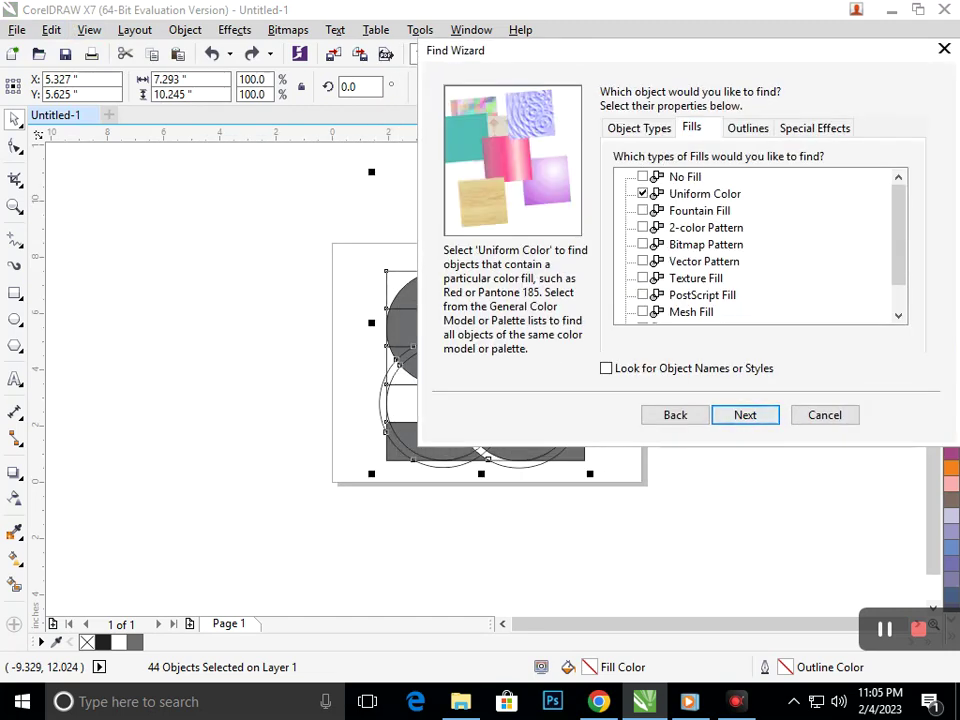
{"action": "key", "text": "Return"}
{"action": "left_click", "coordinate": [499, 148]}
{"action": "left_click", "coordinate": [749, 151]}
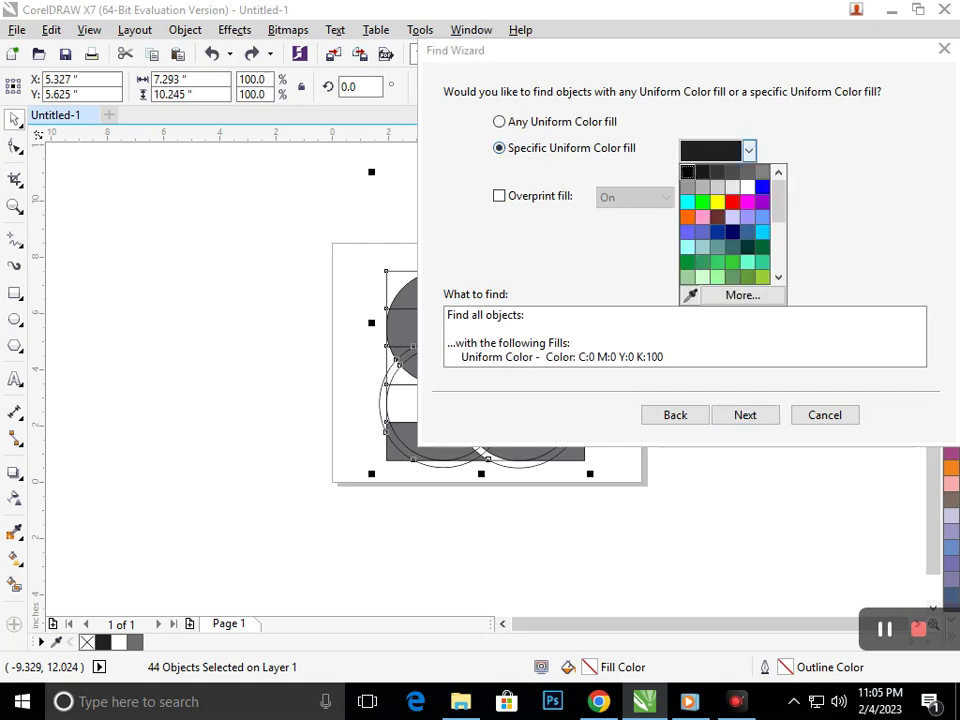
{"action": "left_click", "coordinate": [690, 296]}
{"action": "left_click", "coordinate": [401, 436]}
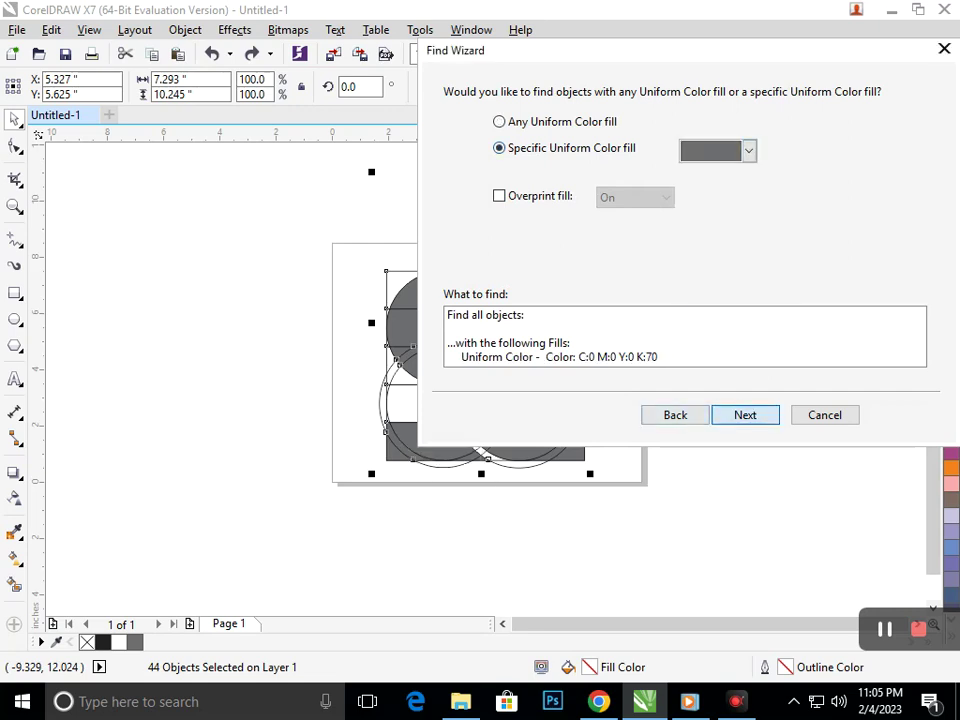
{"action": "key", "text": "Return"}
{"action": "left_click", "coordinate": [649, 320]}
Move the gray pieces off the page to about X -4.9, Y 4.9 inches and weld them into one shape.
{"action": "left_click_drag", "start_coordinate": [557, 298], "coordinate": [265, 276]}
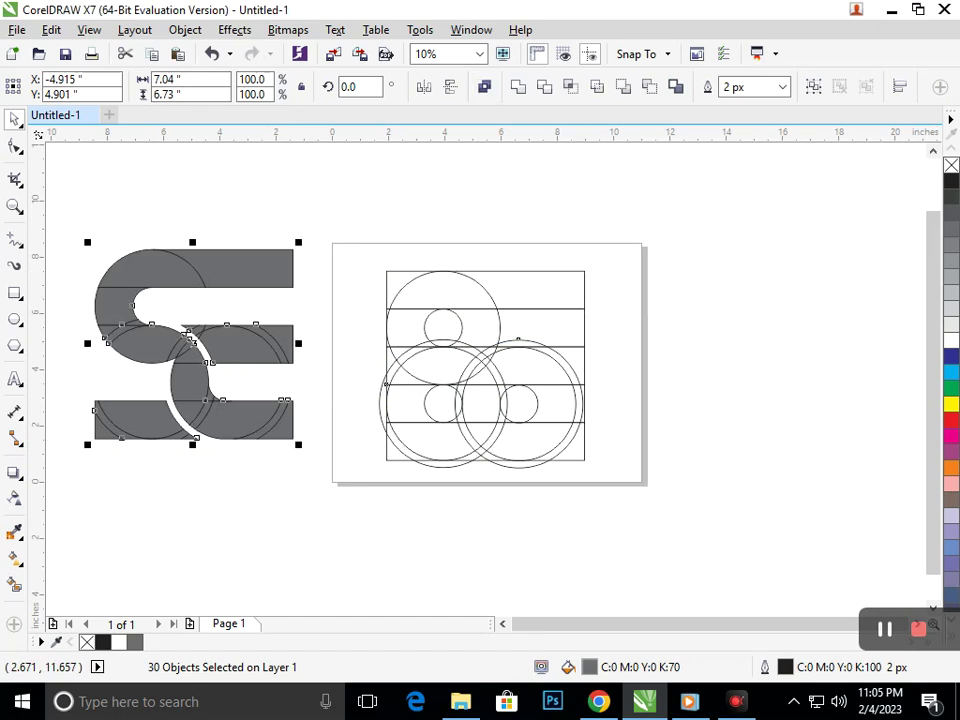
{"action": "left_click", "coordinate": [518, 87]}
{"action": "left_click", "coordinate": [341, 163]}
Try deleting the construction circles and grid on the page, and undo the deletion.
{"action": "left_click_drag", "start_coordinate": [341, 212], "coordinate": [646, 499]}
{"action": "key", "text": "Delete"}
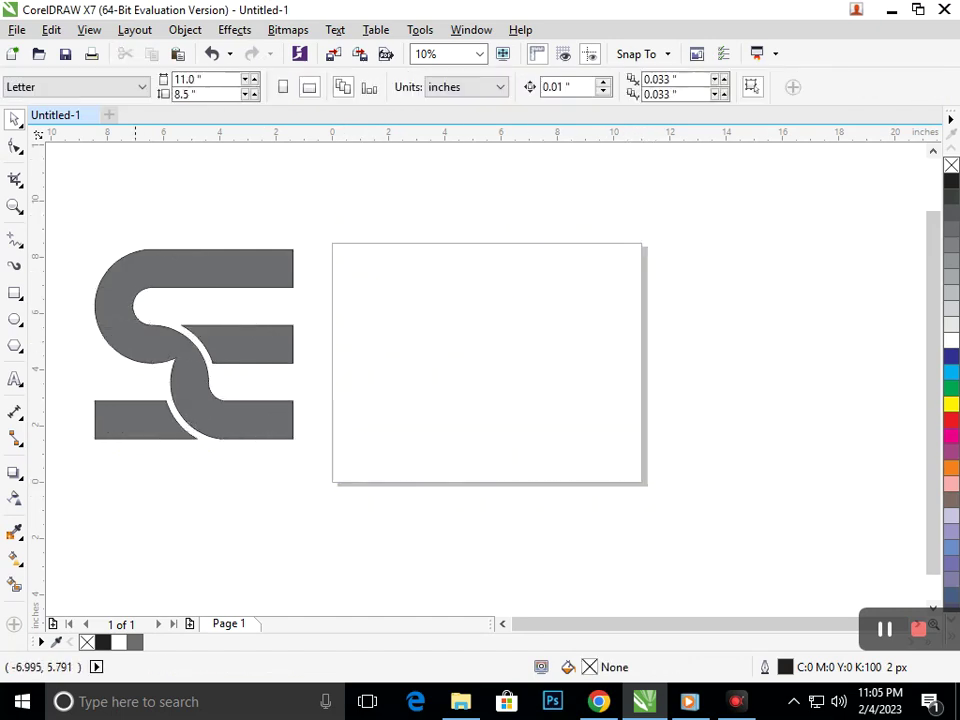
{"action": "key", "text": "ctrl+z"}
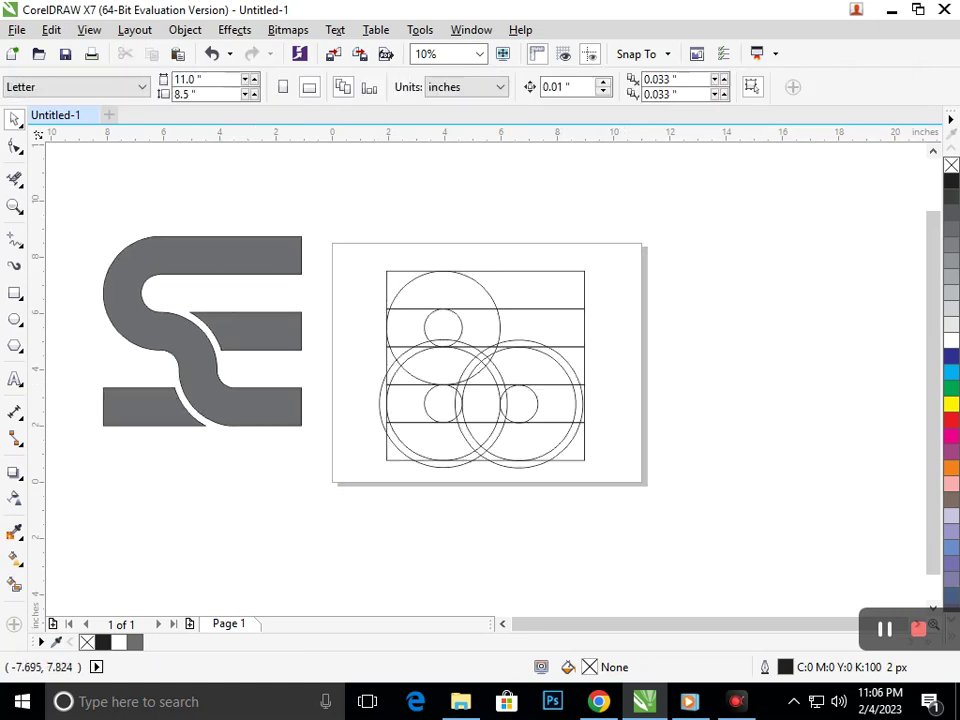
Recolor the welded logo's fill and outline blue (C:100 M:100 Y:0 K:0).
{"action": "left_click_drag", "start_coordinate": [75, 204], "coordinate": [320, 440]}
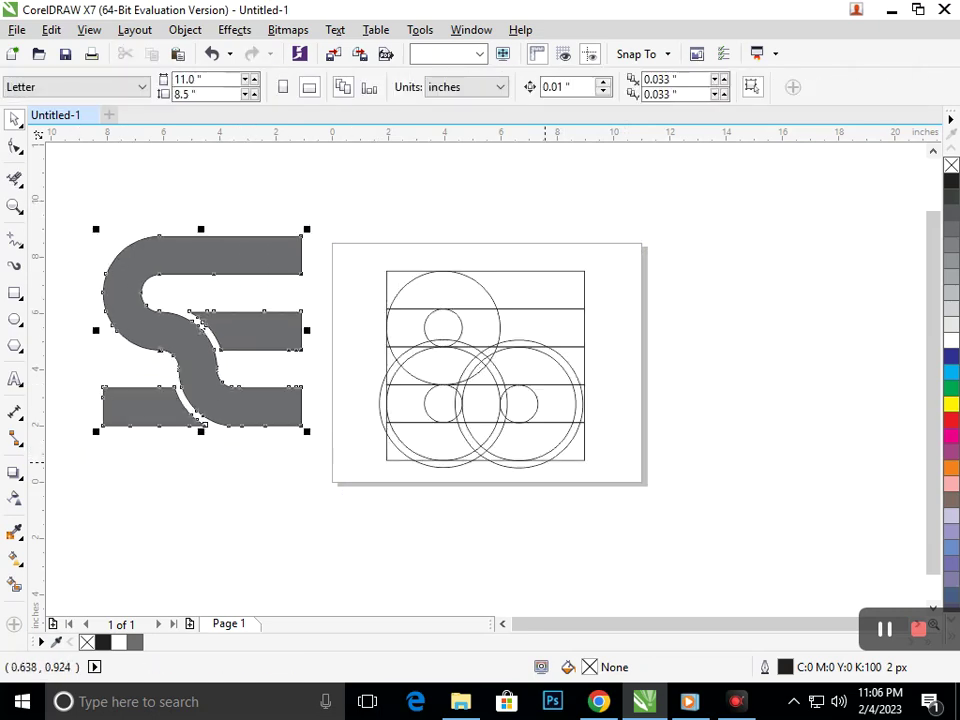
{"action": "left_click", "coordinate": [951, 356]}
{"action": "right_click", "coordinate": [951, 356]}
{"action": "left_click", "coordinate": [713, 510]}
Delete the construction circles and grid, and move the logo onto the page at about X 5.35, Y 4.43 inches.
{"action": "left_click_drag", "start_coordinate": [364, 232], "coordinate": [705, 507]}
{"action": "key", "text": "Delete"}
{"action": "left_click_drag", "start_coordinate": [69, 221], "coordinate": [567, 441]}
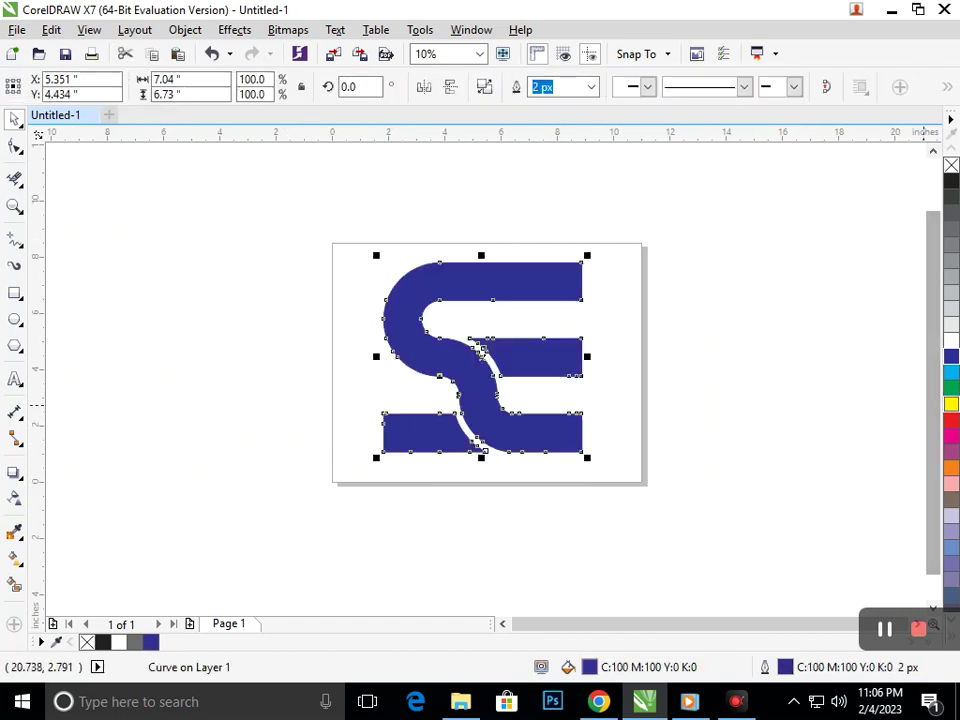
Recolor the logo on the page yellow.
{"action": "left_click", "coordinate": [951, 404]}
{"action": "left_click", "coordinate": [863, 437]}
Set the logo's fill and outline to orange (C:0 M:60 Y:100 K:0).
{"action": "left_click_drag", "start_coordinate": [336, 233], "coordinate": [726, 505]}
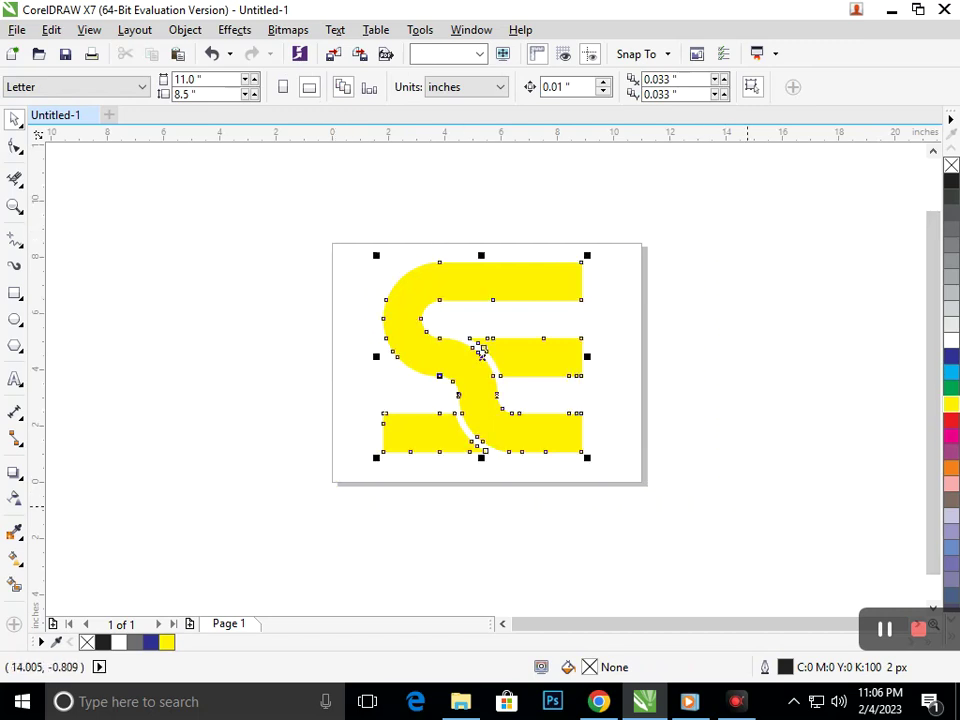
{"action": "left_click", "coordinate": [951, 468]}
{"action": "right_click", "coordinate": [951, 468]}
{"action": "left_click", "coordinate": [783, 524]}
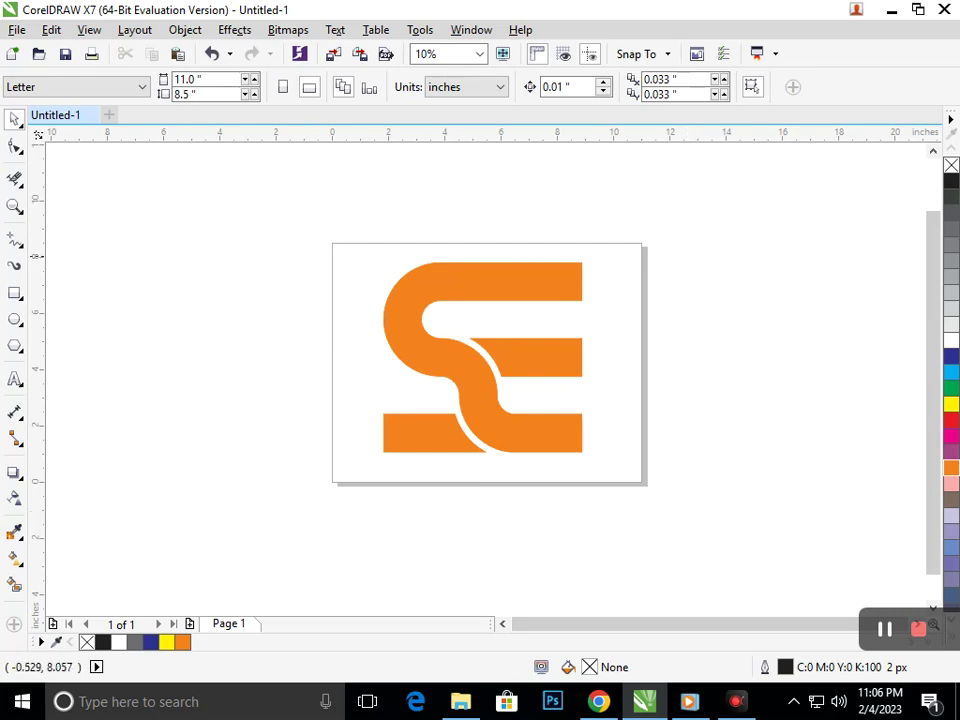
Try moving the orange logo toward the page's left edge and undo the move.
{"action": "left_click_drag", "start_coordinate": [436, 434], "coordinate": [395, 441]}
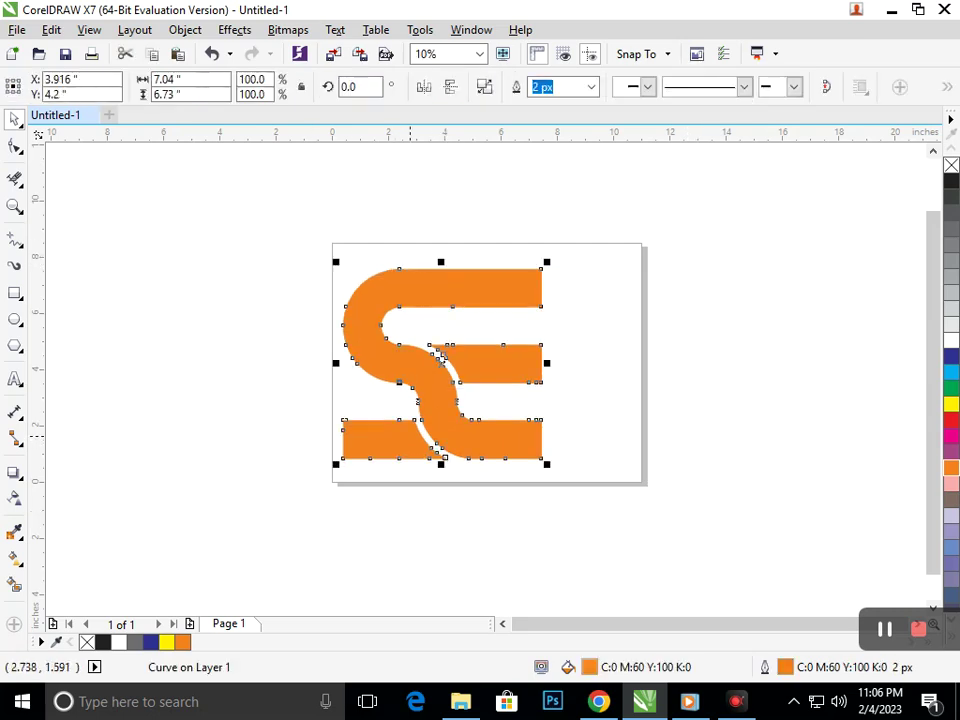
{"action": "key", "text": "ctrl+z"}
{"action": "left_click", "coordinate": [457, 479]}
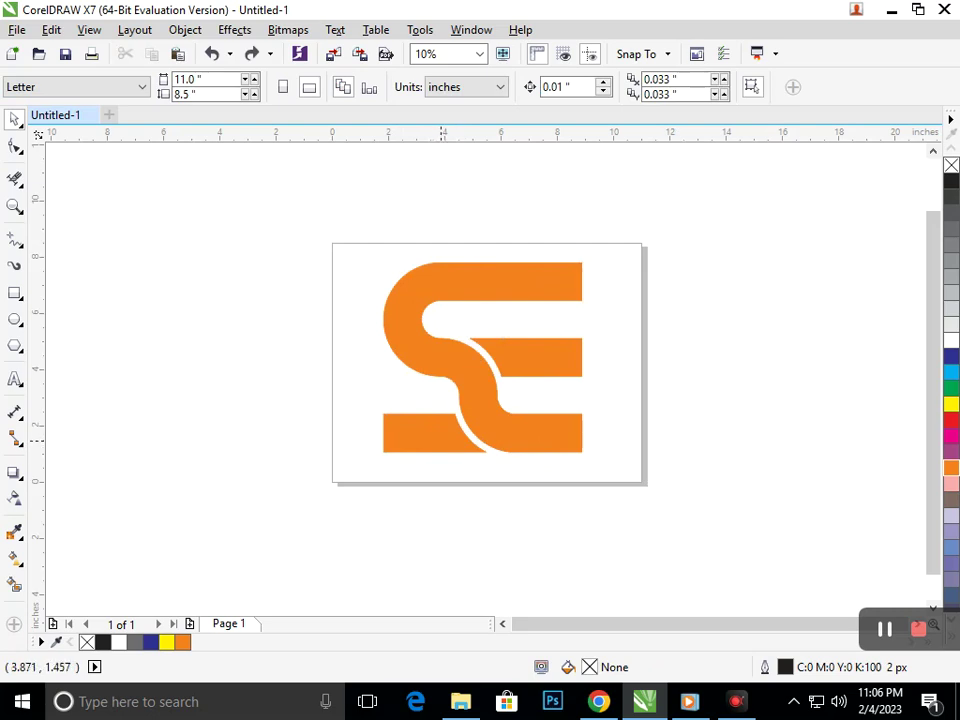
{"action": "left_click_drag", "start_coordinate": [376, 249], "coordinate": [739, 529]}
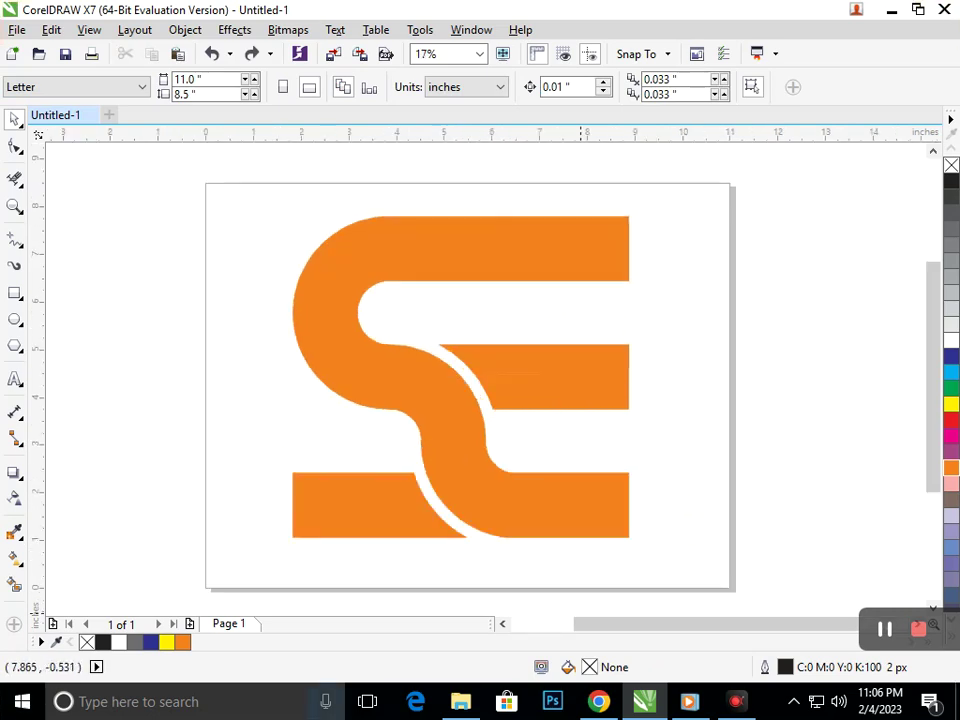